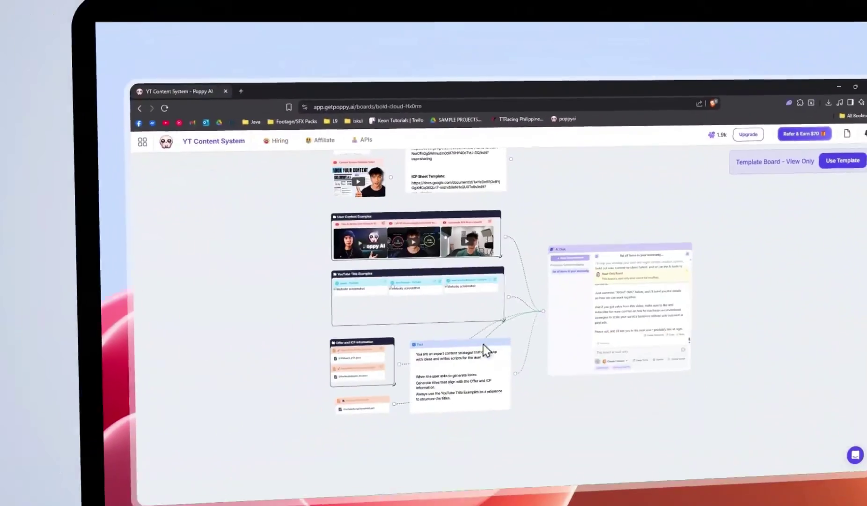
Create an editable copy of the YT Content System template board
{"action": "scroll", "coordinate": [225, 375], "scroll_direction": "up", "scroll_amount": 5}
{"action": "left_click_drag", "start_coordinate": [266, 249], "coordinate": [437, 130]}
{"action": "left_click_drag", "start_coordinate": [392, 113], "coordinate": [413, 276]}
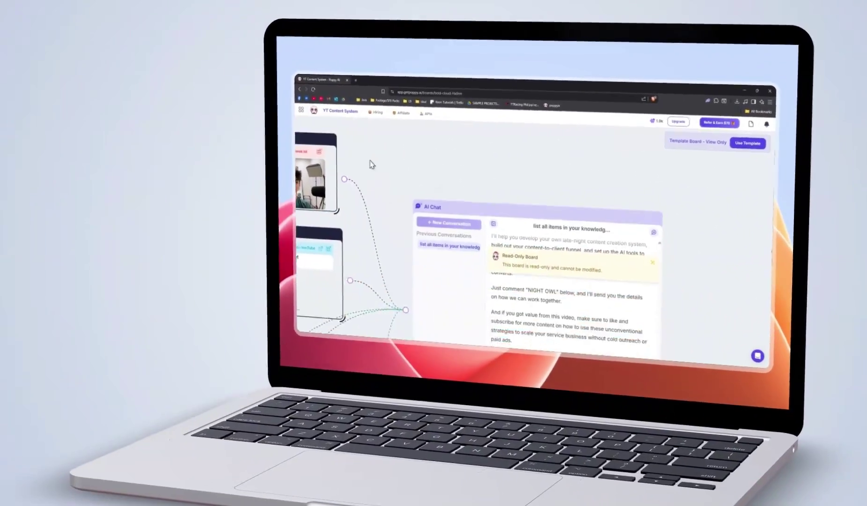
{"action": "left_click_drag", "start_coordinate": [372, 164], "coordinate": [349, 89]}
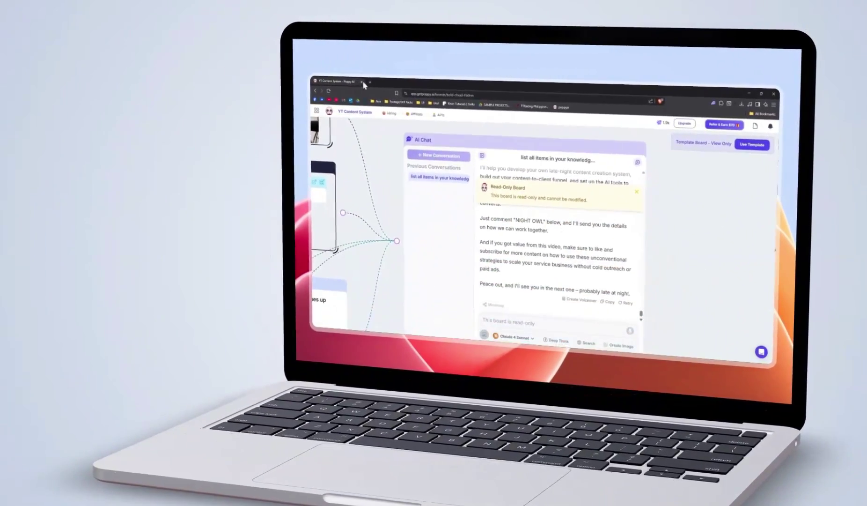
{"action": "left_click_drag", "start_coordinate": [687, 304], "coordinate": [647, 167]}
{"action": "scroll", "coordinate": [653, 234], "scroll_direction": "down", "scroll_amount": 2}
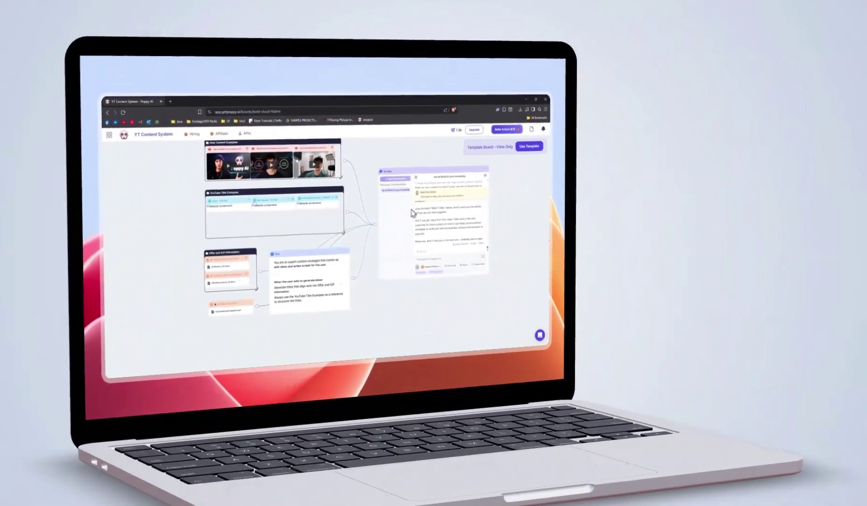
{"action": "left_click_drag", "start_coordinate": [473, 199], "coordinate": [484, 235]}
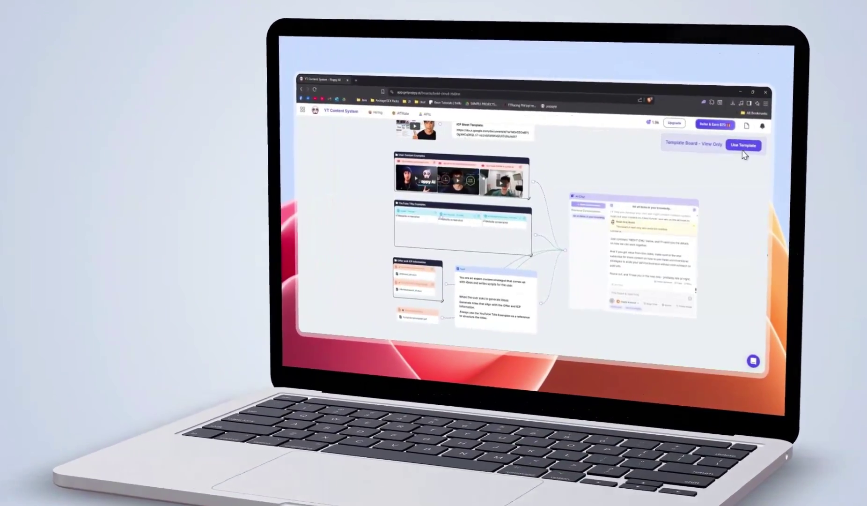
{"action": "left_click", "coordinate": [737, 154]}
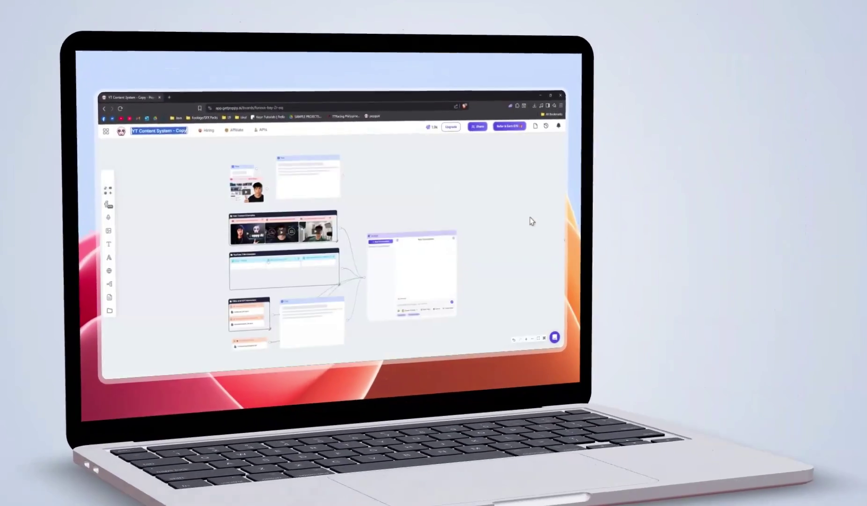
Examine the copied board's title examples, offer and ICP information, instruction text and connected AI chat
{"action": "left_click_drag", "start_coordinate": [424, 209], "coordinate": [472, 154]}
{"action": "scroll", "coordinate": [449, 166], "scroll_direction": "up", "scroll_amount": 4}
{"action": "scroll", "coordinate": [450, 176], "scroll_direction": "down", "scroll_amount": 4}
{"action": "scroll", "coordinate": [404, 234], "scroll_direction": "up", "scroll_amount": 5}
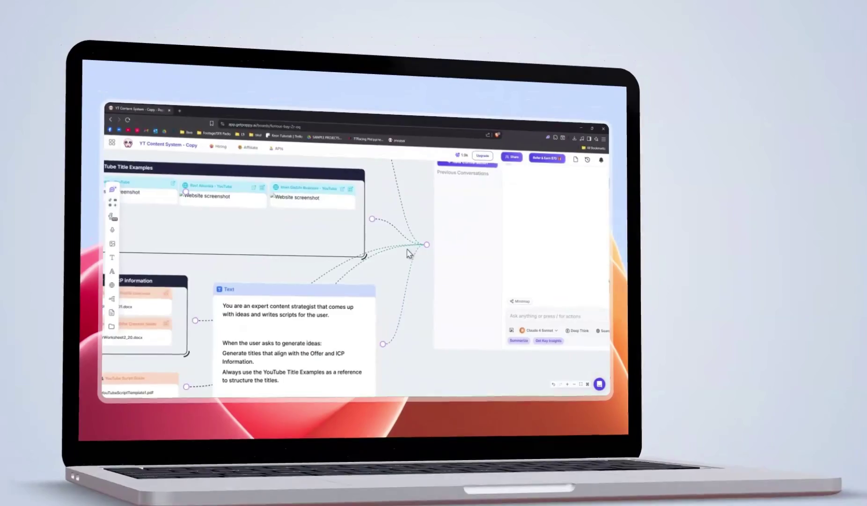
{"action": "left_click_drag", "start_coordinate": [408, 254], "coordinate": [492, 215]}
{"action": "left_click_drag", "start_coordinate": [451, 157], "coordinate": [237, 188]}
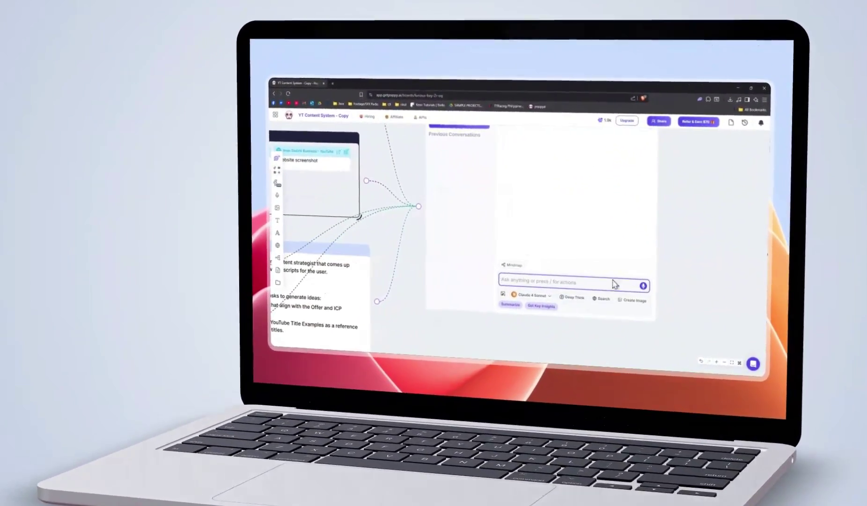
{"action": "left_click_drag", "start_coordinate": [427, 267], "coordinate": [570, 191]}
{"action": "scroll", "coordinate": [572, 197], "scroll_direction": "down", "scroll_amount": 4}
{"action": "scroll", "coordinate": [361, 220], "scroll_direction": "up", "scroll_amount": 5}
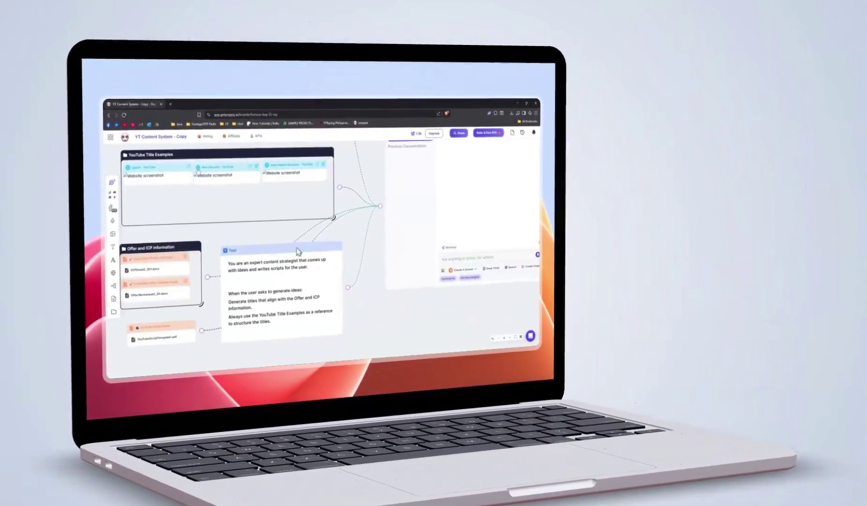
Add a Website node to the board and place it beneath the YouTube script template document
{"action": "mouse_move", "coordinate": [115, 213]}
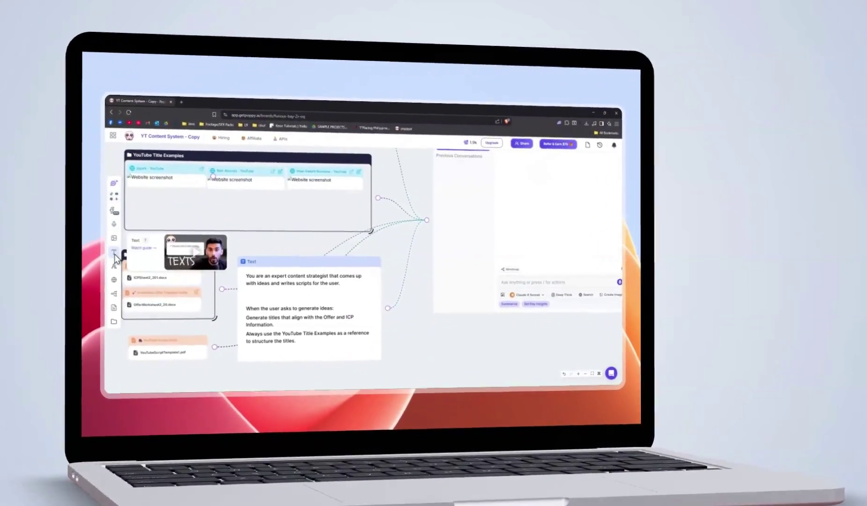
{"action": "mouse_move", "coordinate": [112, 285]}
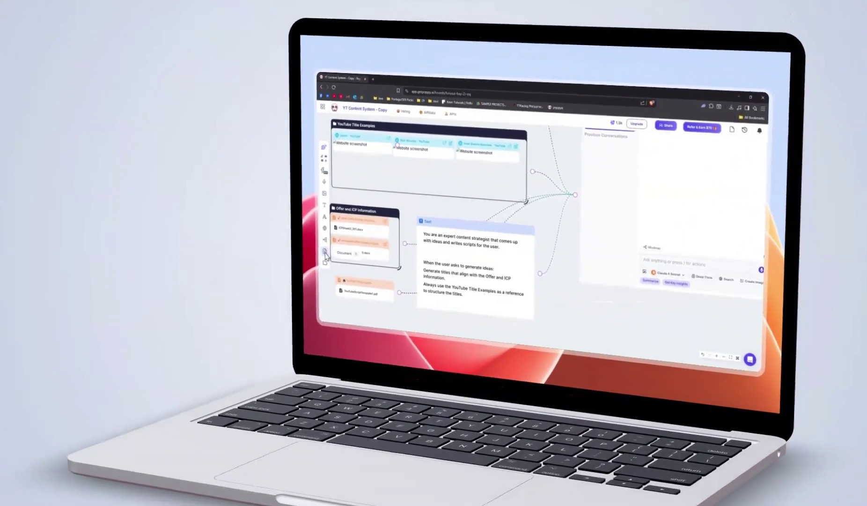
{"action": "left_click", "coordinate": [215, 251]}
{"action": "left_click_drag", "start_coordinate": [543, 248], "coordinate": [565, 291]}
{"action": "scroll", "coordinate": [679, 316], "scroll_direction": "down", "scroll_amount": 2}
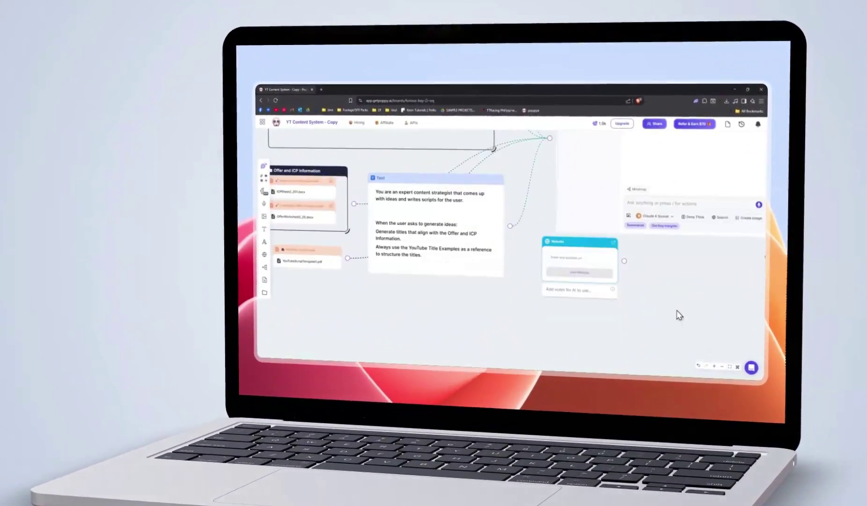
{"action": "scroll", "coordinate": [565, 295], "scroll_direction": "down", "scroll_amount": 3}
{"action": "left_click_drag", "start_coordinate": [582, 261], "coordinate": [406, 287]}
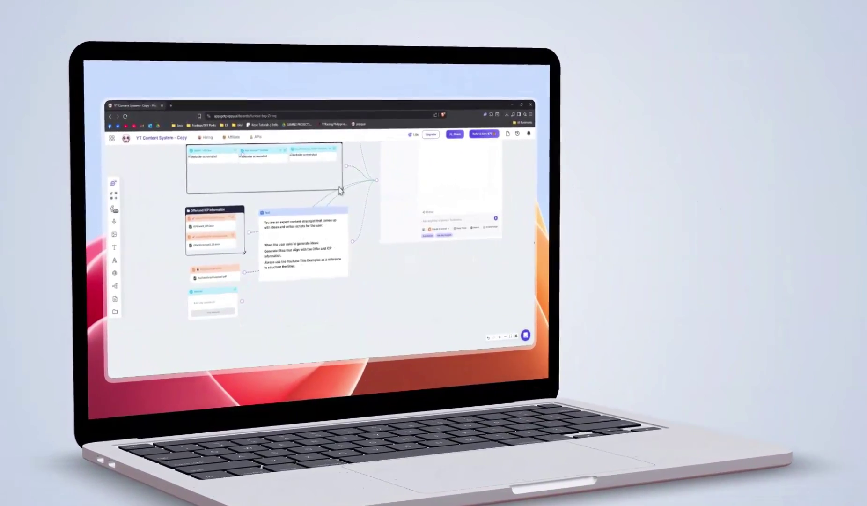
{"action": "left_click_drag", "start_coordinate": [341, 191], "coordinate": [364, 311]}
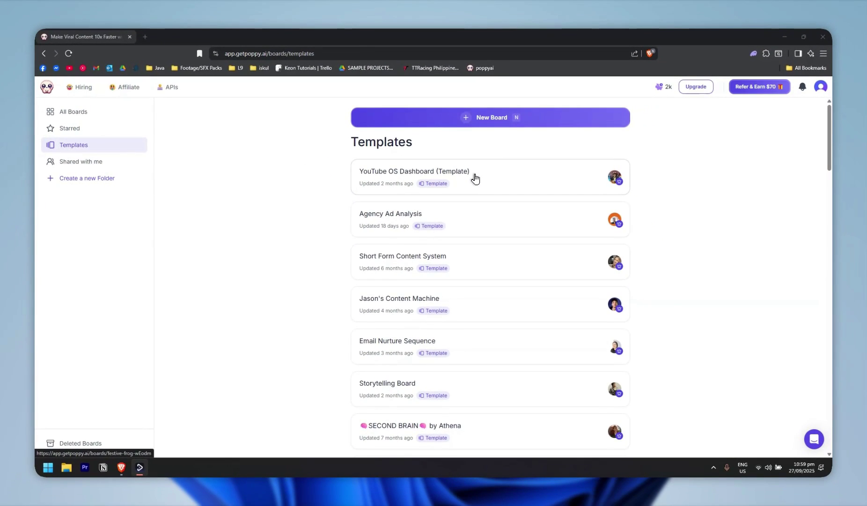
Open the YouTube OS Dashboard (Template) board from the templates list
{"action": "left_click", "coordinate": [475, 179]}
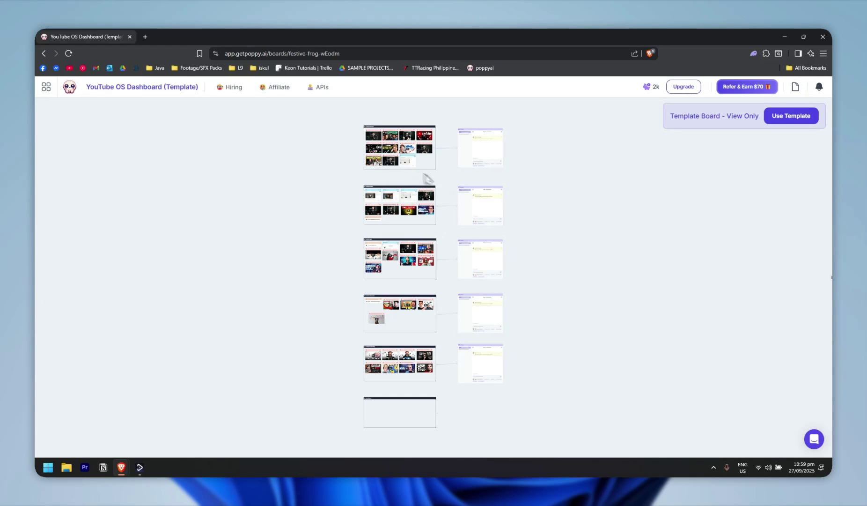
{"action": "scroll", "coordinate": [447, 192], "scroll_direction": "up", "scroll_amount": 5}
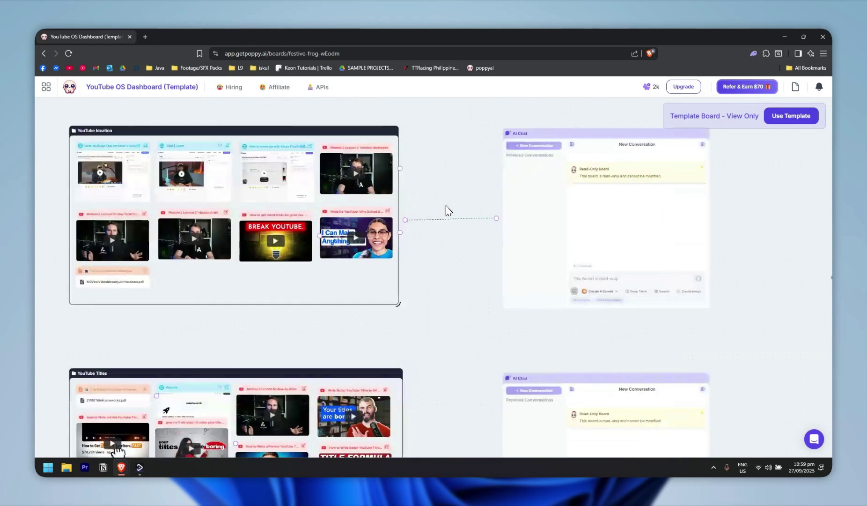
{"action": "scroll", "coordinate": [480, 181], "scroll_direction": "down", "scroll_amount": 3}
{"action": "scroll", "coordinate": [480, 181], "scroll_direction": "down", "scroll_amount": 2}
{"action": "scroll", "coordinate": [481, 182], "scroll_direction": "up", "scroll_amount": 4}
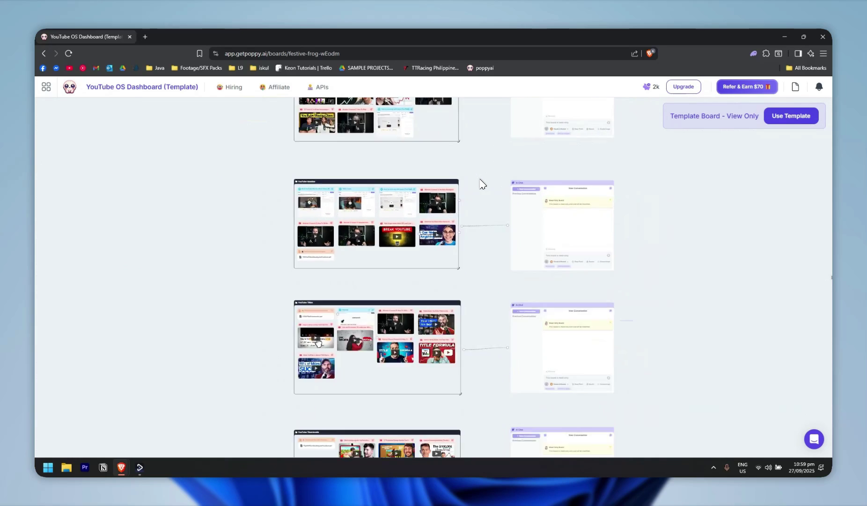
{"action": "scroll", "coordinate": [482, 184], "scroll_direction": "down", "scroll_amount": 3}
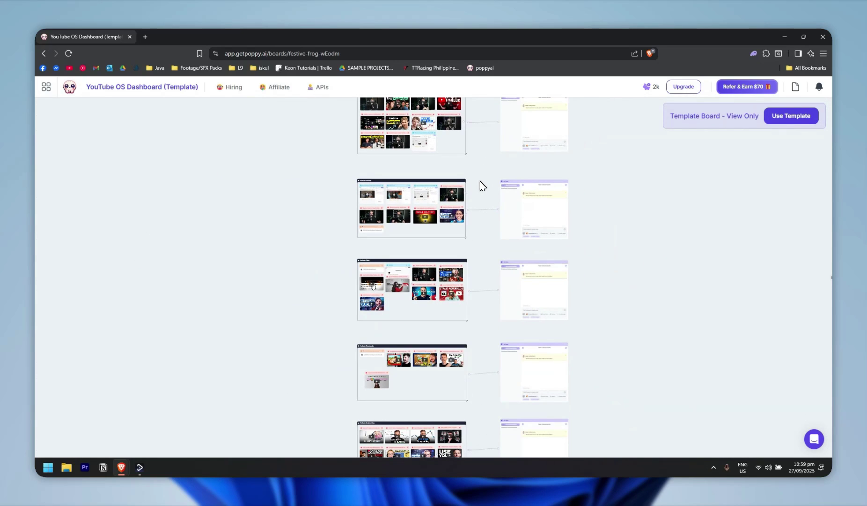
{"action": "left_click_drag", "start_coordinate": [483, 186], "coordinate": [462, 247]}
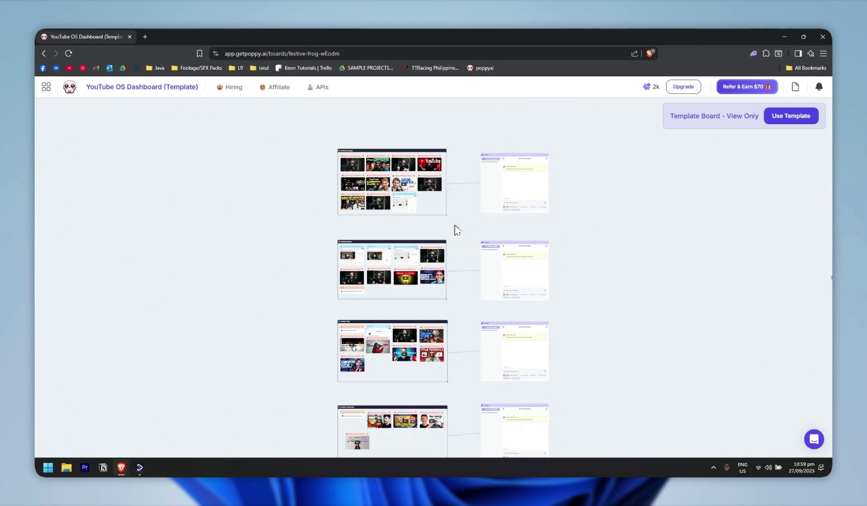
Examine the overall layout of the YouTube OS Dashboard, with each content group linked to its own AI chat
{"action": "scroll", "coordinate": [461, 230], "scroll_direction": "up", "scroll_amount": 2}
{"action": "scroll", "coordinate": [466, 230], "scroll_direction": "down", "scroll_amount": 2}
{"action": "scroll", "coordinate": [467, 231], "scroll_direction": "up", "scroll_amount": 2}
{"action": "scroll", "coordinate": [466, 231], "scroll_direction": "down", "scroll_amount": 3}
{"action": "scroll", "coordinate": [466, 231], "scroll_direction": "up", "scroll_amount": 3}
{"action": "scroll", "coordinate": [466, 225], "scroll_direction": "down", "scroll_amount": 3}
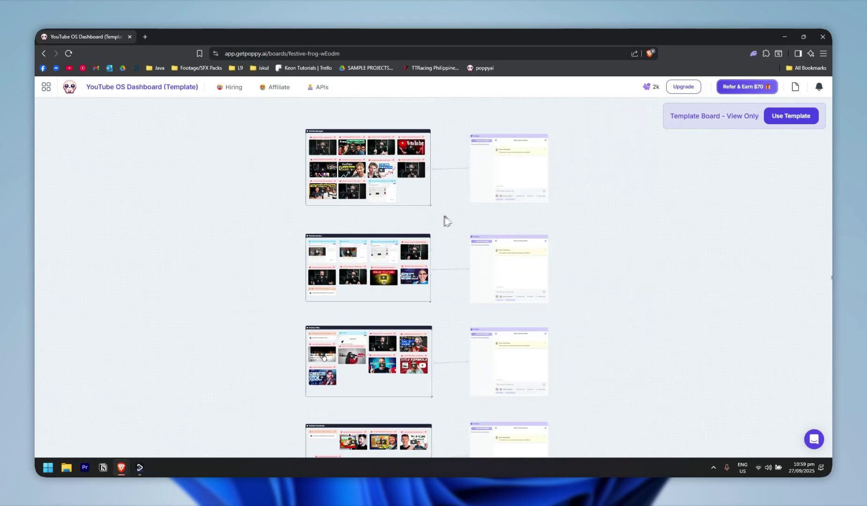
{"action": "scroll", "coordinate": [442, 221], "scroll_direction": "up", "scroll_amount": 3}
{"action": "scroll", "coordinate": [449, 220], "scroll_direction": "down", "scroll_amount": 4}
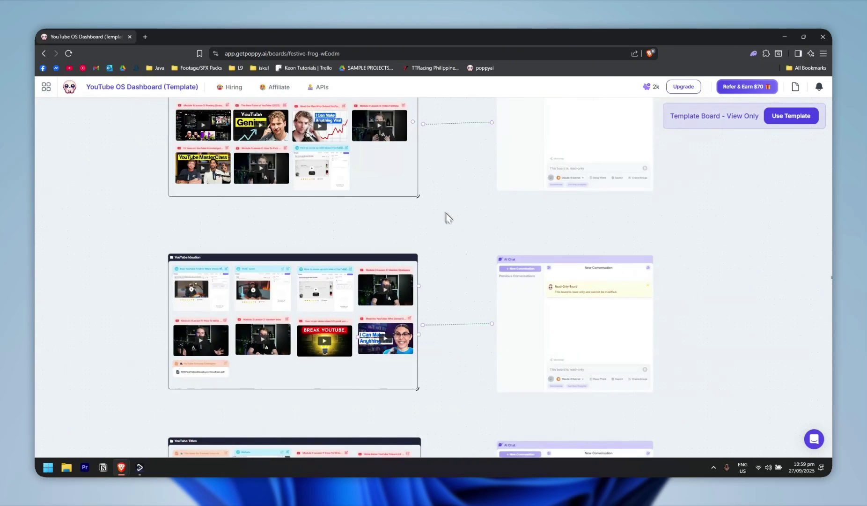
{"action": "scroll", "coordinate": [442, 207], "scroll_direction": "down", "scroll_amount": 2}
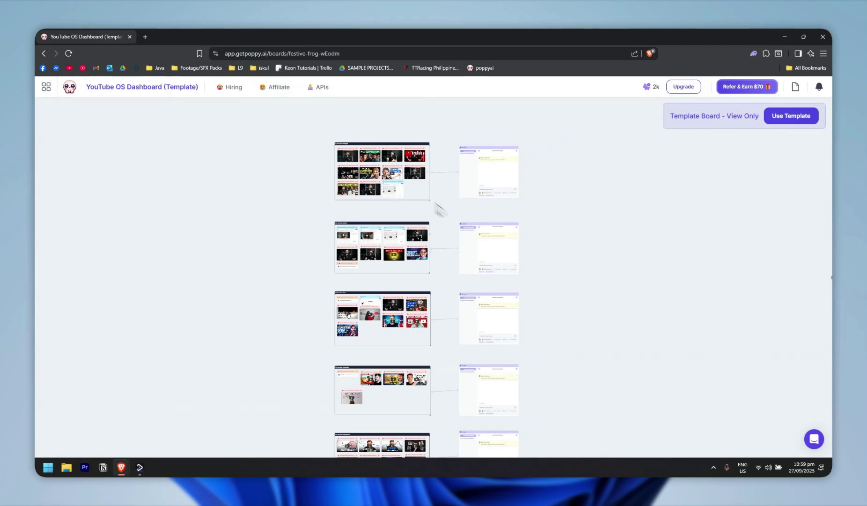
{"action": "scroll", "coordinate": [449, 229], "scroll_direction": "up", "scroll_amount": 3}
{"action": "scroll", "coordinate": [460, 219], "scroll_direction": "down", "scroll_amount": 2}
{"action": "scroll", "coordinate": [457, 221], "scroll_direction": "up", "scroll_amount": 2}
{"action": "scroll", "coordinate": [455, 219], "scroll_direction": "up", "scroll_amount": 2}
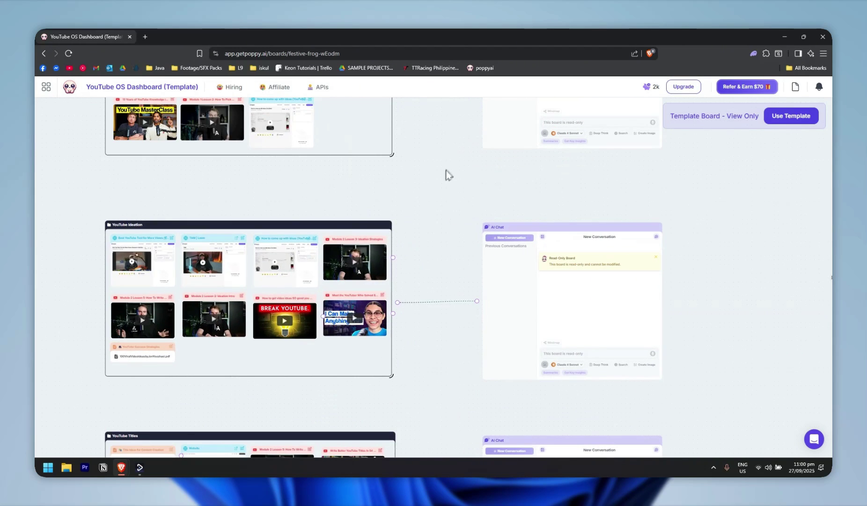
Examine the YouTube Strategist, Ideation, Titles and Thumbnails groups and the source material in each
{"action": "left_click_drag", "start_coordinate": [444, 176], "coordinate": [473, 257]}
{"action": "scroll", "coordinate": [452, 260], "scroll_direction": "up", "scroll_amount": 3}
{"action": "scroll", "coordinate": [500, 296], "scroll_direction": "left", "scroll_amount": 2}
{"action": "scroll", "coordinate": [475, 322], "scroll_direction": "right", "scroll_amount": 2}
{"action": "scroll", "coordinate": [476, 302], "scroll_direction": "down", "scroll_amount": 1}
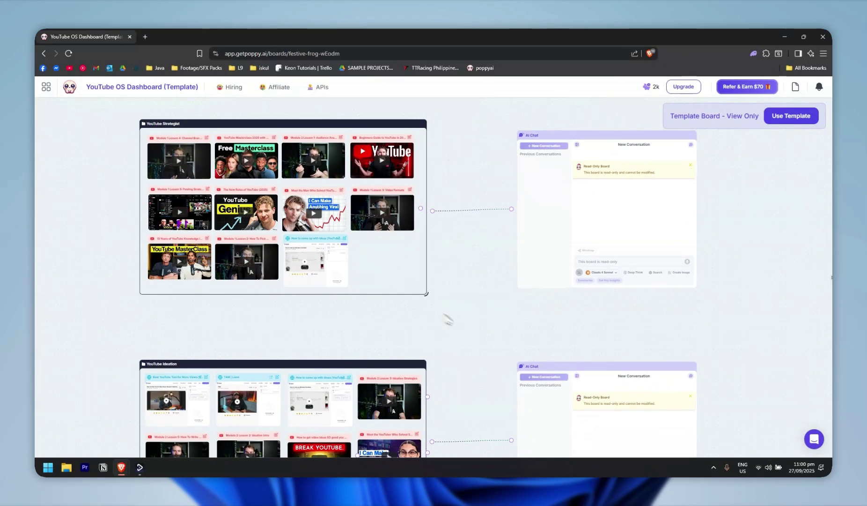
{"action": "scroll", "coordinate": [447, 320], "scroll_direction": "down", "scroll_amount": 1}
{"action": "scroll", "coordinate": [447, 319], "scroll_direction": "left", "scroll_amount": 1}
{"action": "scroll", "coordinate": [441, 284], "scroll_direction": "down", "scroll_amount": 3}
{"action": "scroll", "coordinate": [441, 283], "scroll_direction": "left", "scroll_amount": 1}
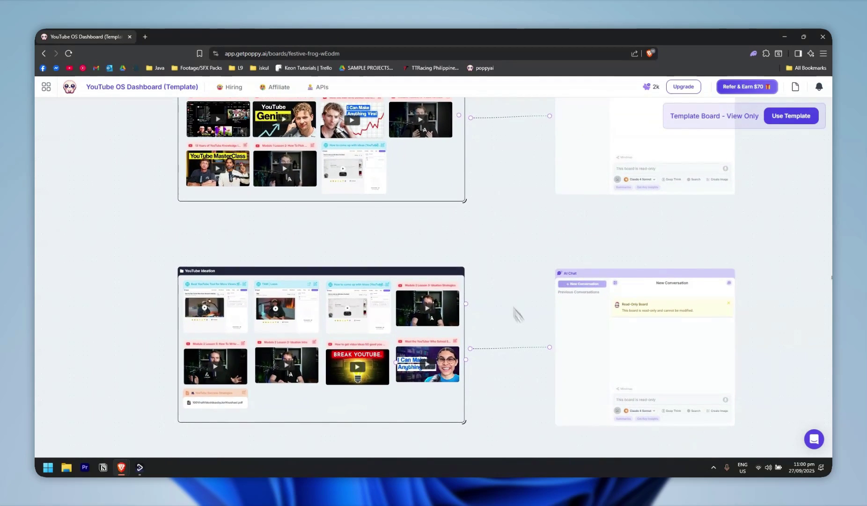
{"action": "scroll", "coordinate": [515, 263], "scroll_direction": "down", "scroll_amount": 10}
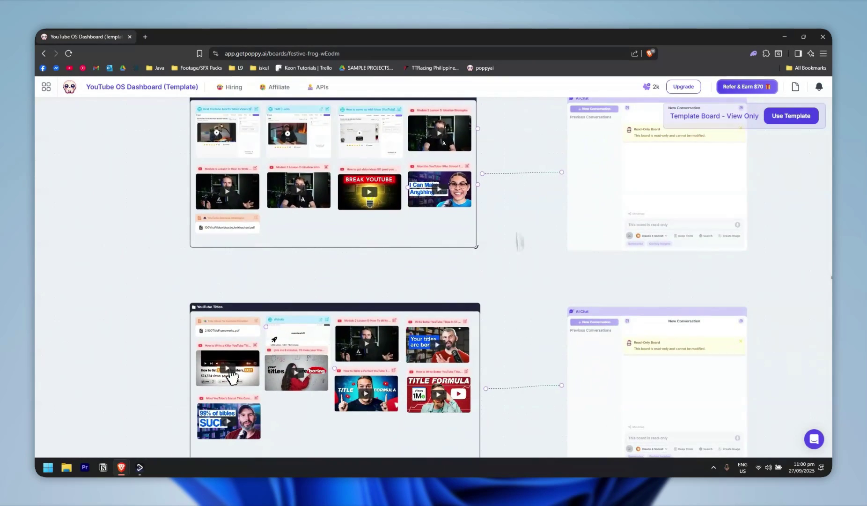
{"action": "scroll", "coordinate": [512, 294], "scroll_direction": "down", "scroll_amount": 5}
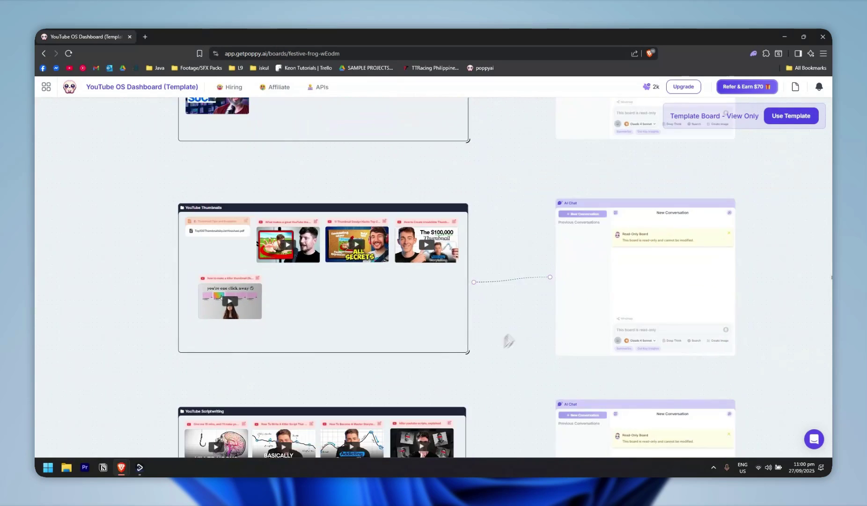
{"action": "scroll", "coordinate": [508, 248], "scroll_direction": "up", "scroll_amount": 8}
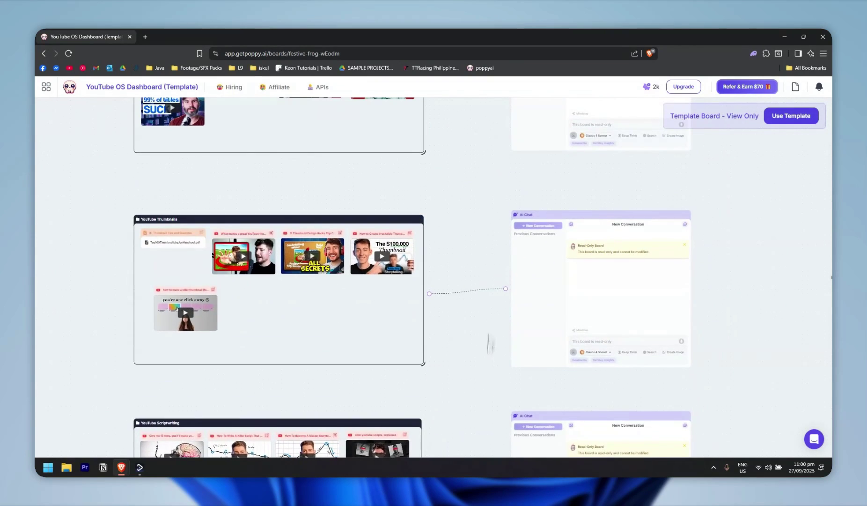
{"action": "scroll", "coordinate": [498, 277], "scroll_direction": "down", "scroll_amount": 1}
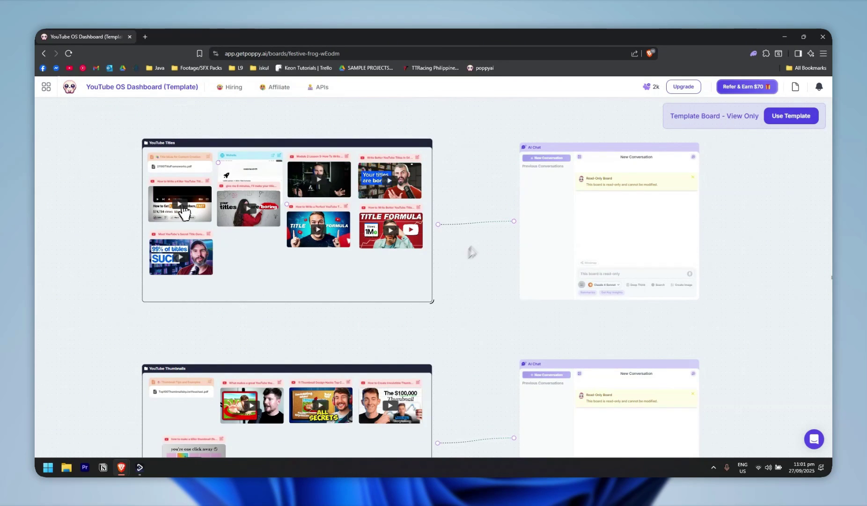
{"action": "scroll", "coordinate": [473, 252], "scroll_direction": "down", "scroll_amount": 2}
{"action": "scroll", "coordinate": [488, 248], "scroll_direction": "up", "scroll_amount": 3}
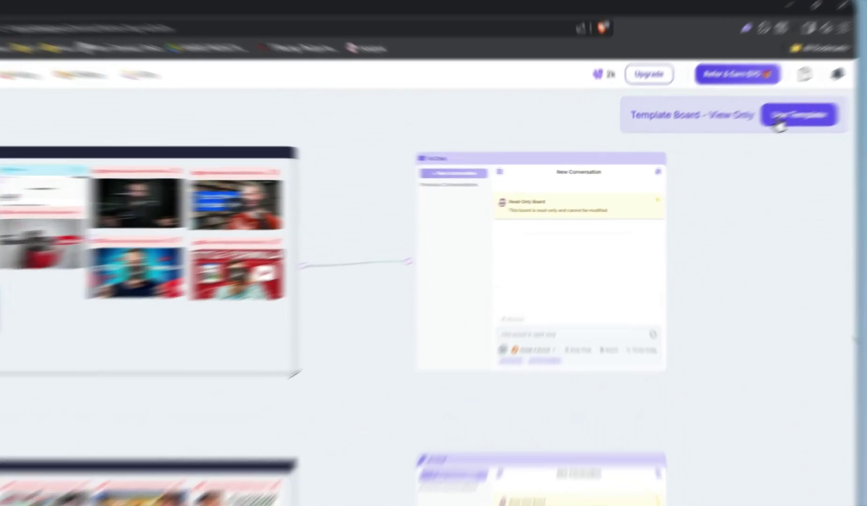
Create an editable copy of the YouTube OS Dashboard template and skip through its three-part introduction guide
{"action": "left_click", "coordinate": [782, 120]}
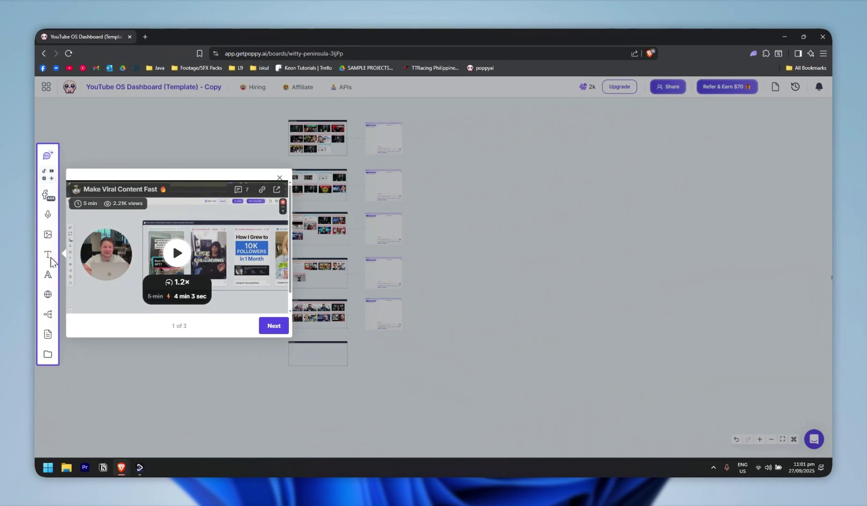
{"action": "left_click", "coordinate": [272, 327]}
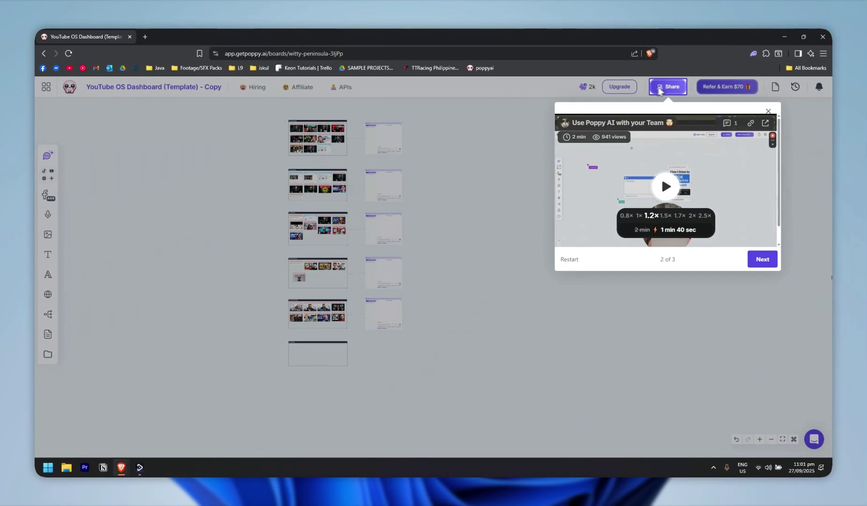
{"action": "left_click", "coordinate": [763, 259]}
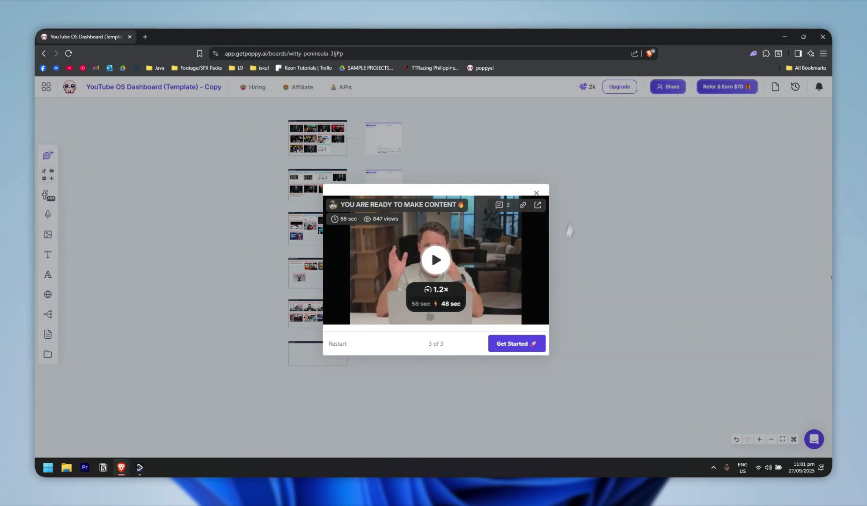
{"action": "left_click", "coordinate": [535, 347]}
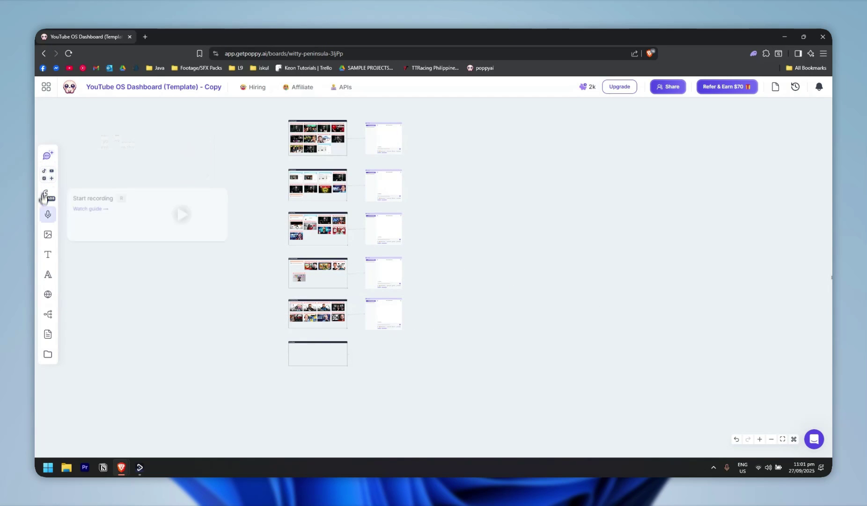
{"action": "scroll", "coordinate": [456, 279], "scroll_direction": "up", "scroll_amount": 5}
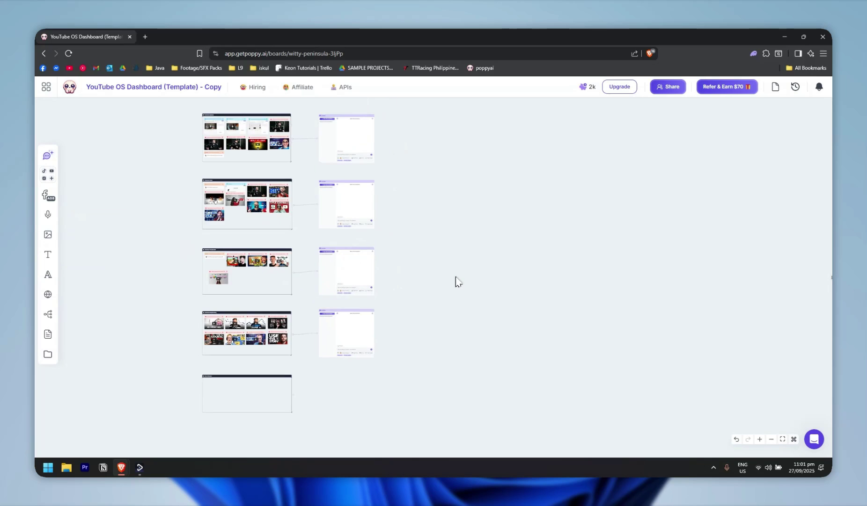
{"action": "left_click_drag", "start_coordinate": [408, 217], "coordinate": [626, 282]}
{"action": "mouse_move", "coordinate": [46, 158]}
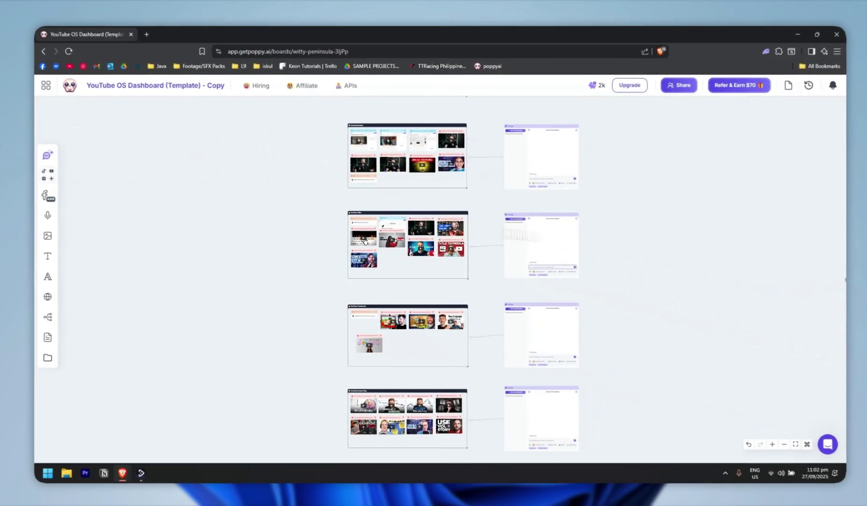
Examine the copied board's YouTube Strategist and Ideation groups, their linked AI chats, and the tools for adding board elements
{"action": "scroll", "coordinate": [613, 214], "scroll_direction": "up", "scroll_amount": 4}
{"action": "left_click_drag", "start_coordinate": [611, 213], "coordinate": [631, 248]}
{"action": "scroll", "coordinate": [631, 248], "scroll_direction": "up", "scroll_amount": 3}
{"action": "scroll", "coordinate": [487, 230], "scroll_direction": "down", "scroll_amount": 1}
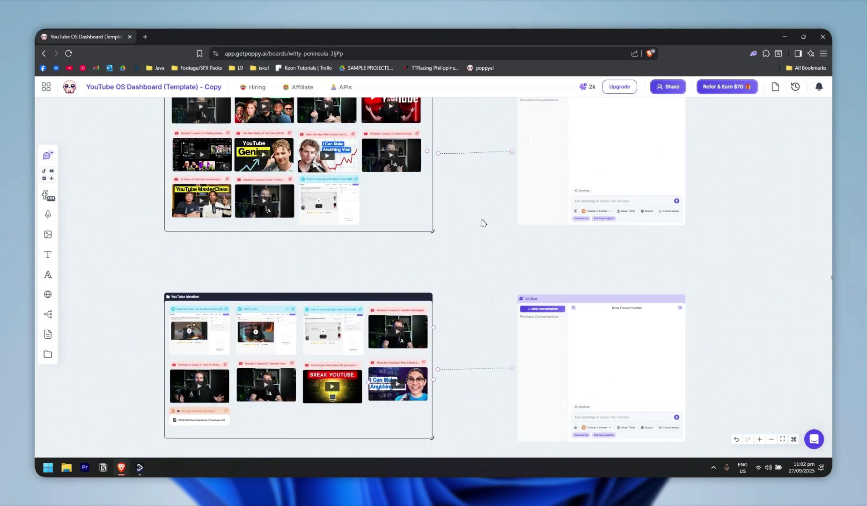
{"action": "scroll", "coordinate": [485, 225], "scroll_direction": "up", "scroll_amount": 2}
{"action": "scroll", "coordinate": [468, 281], "scroll_direction": "up", "scroll_amount": 2}
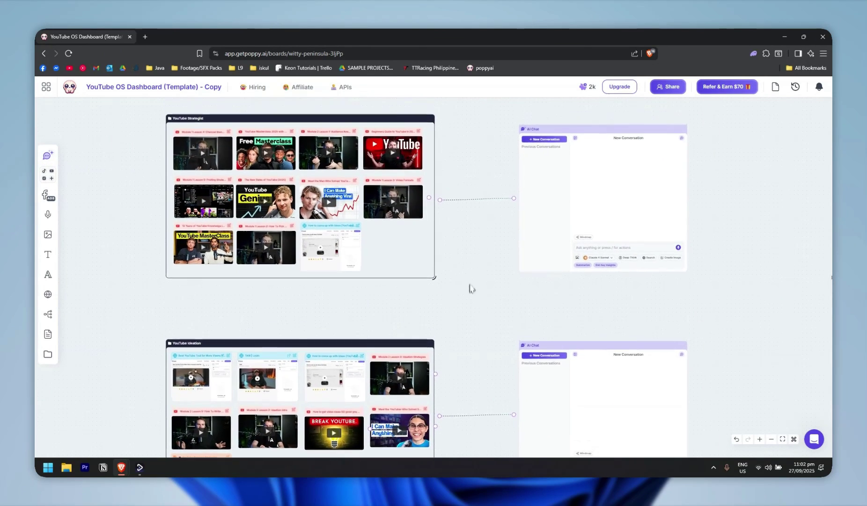
{"action": "mouse_move", "coordinate": [49, 177]}
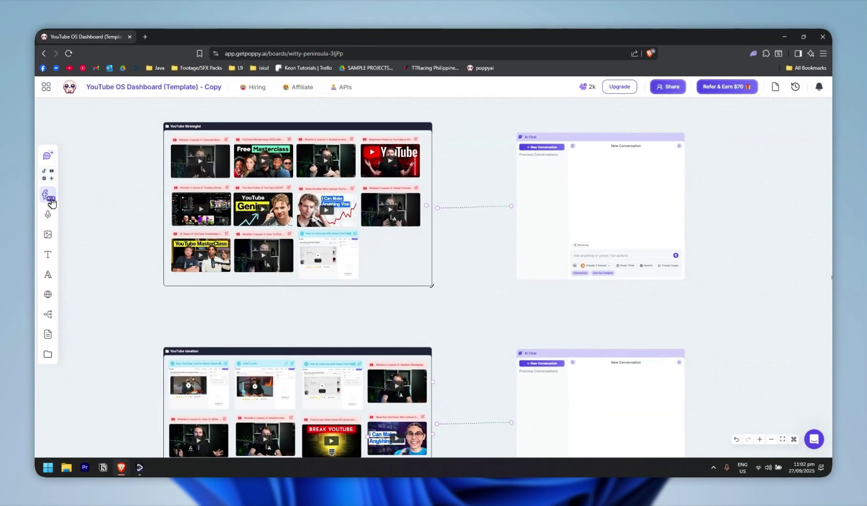
{"action": "mouse_move", "coordinate": [49, 219]}
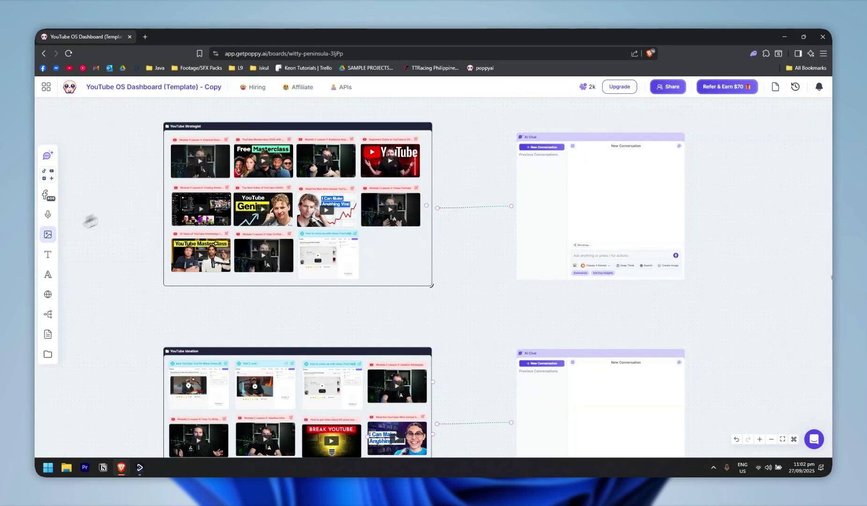
{"action": "mouse_move", "coordinate": [49, 257]}
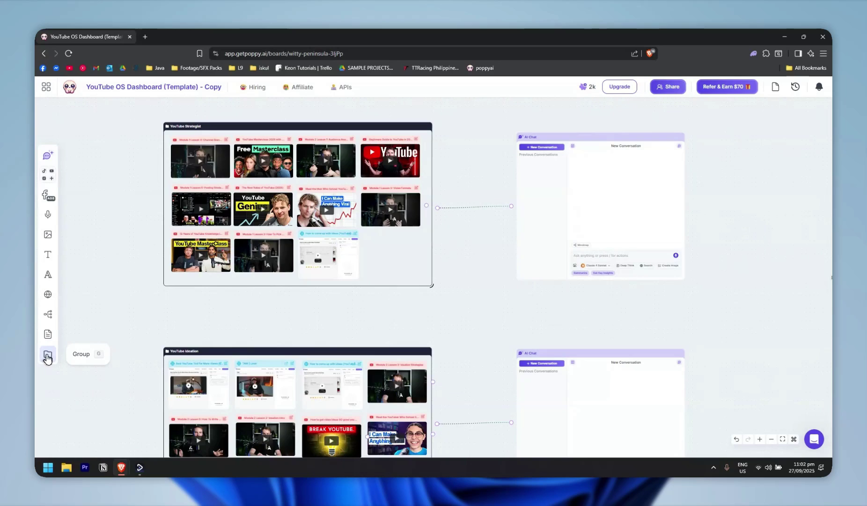
Add a new group between the YouTube Strategist group and its AI chat, and rename it Test
{"action": "left_click_drag", "start_coordinate": [45, 355], "coordinate": [490, 273]}
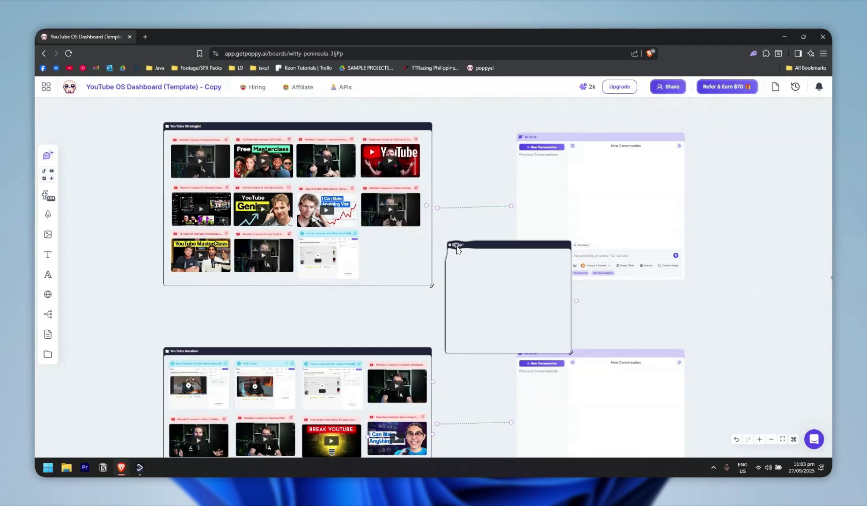
{"action": "left_click_drag", "start_coordinate": [460, 252], "coordinate": [469, 197]}
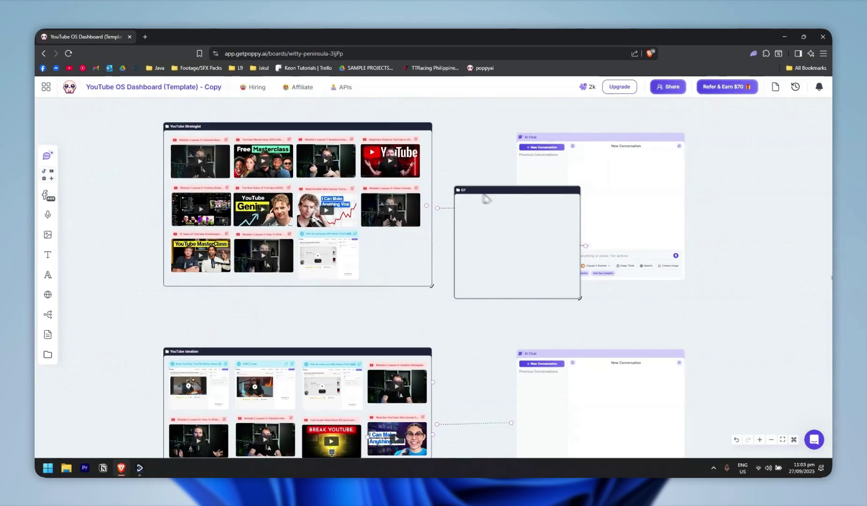
{"action": "key", "text": "BackSpace"}
{"action": "key", "text": "BackSpace"}
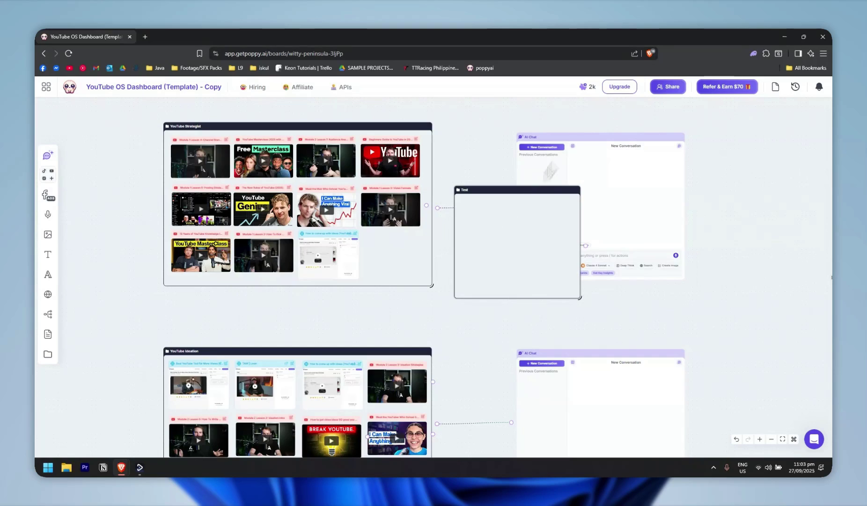
Move the empty Test group down and delete it from the board
{"action": "left_click_drag", "start_coordinate": [500, 190], "coordinate": [501, 251]}
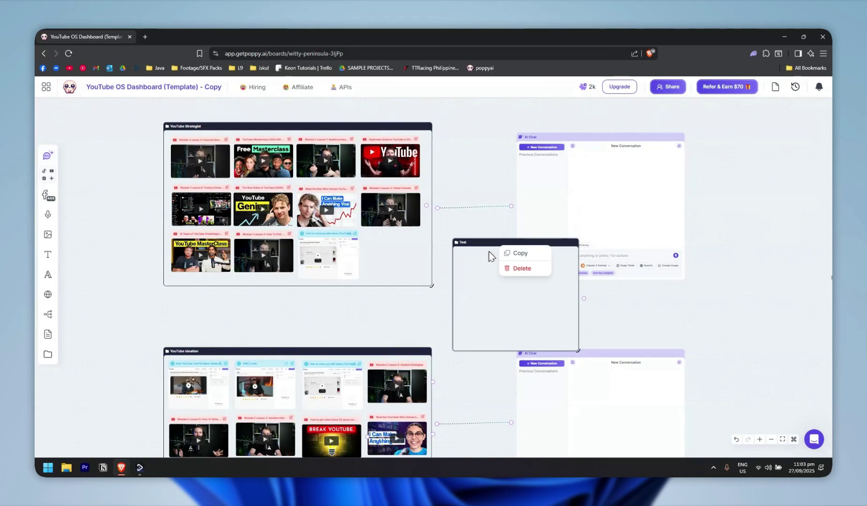
{"action": "left_click", "coordinate": [517, 275]}
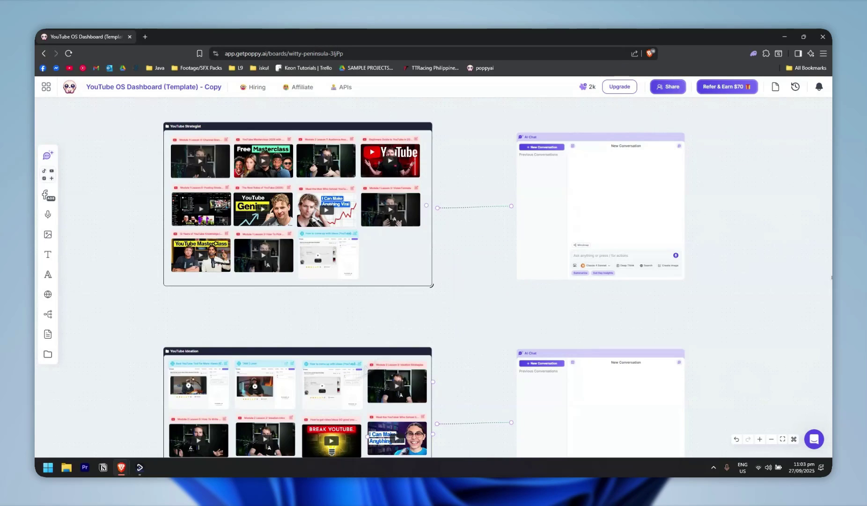
{"action": "scroll", "coordinate": [202, 239], "scroll_direction": "down", "scroll_amount": 4}
Create a new blank board from the All Boards page and rename it Test
{"action": "left_click", "coordinate": [70, 87]}
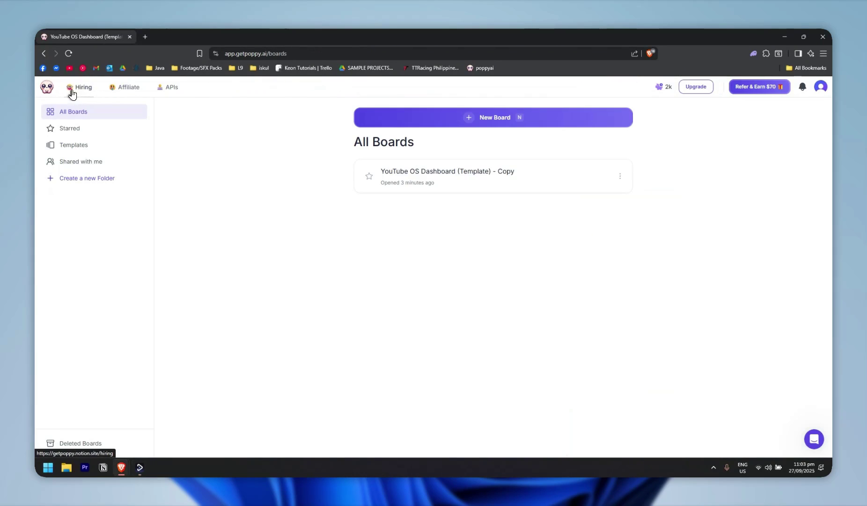
{"action": "left_click", "coordinate": [474, 122]}
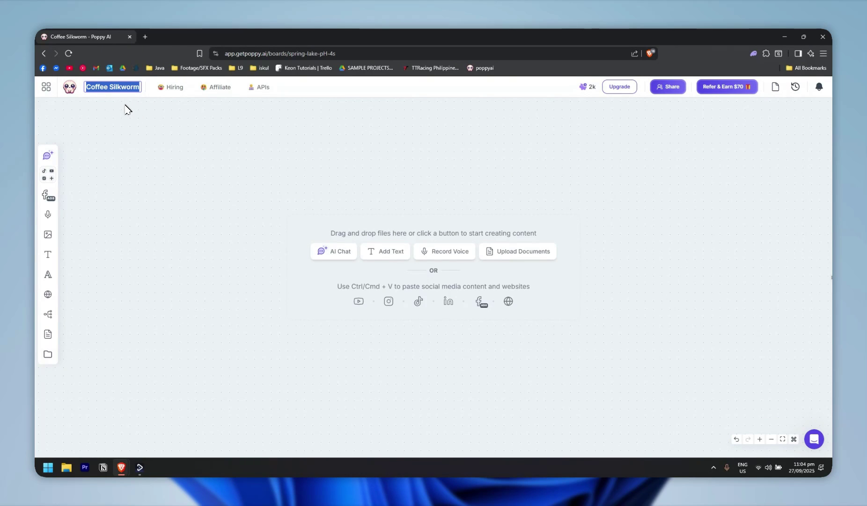
{"action": "type", "text": "Test"}
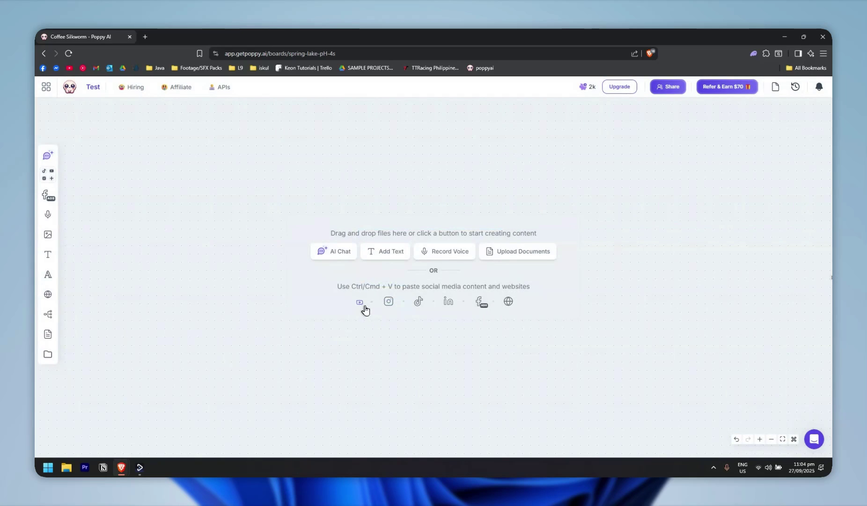
Start adding social media content to the board and search YouTube in a new tab for "youtube titles that get views"
{"action": "left_click", "coordinate": [359, 302]}
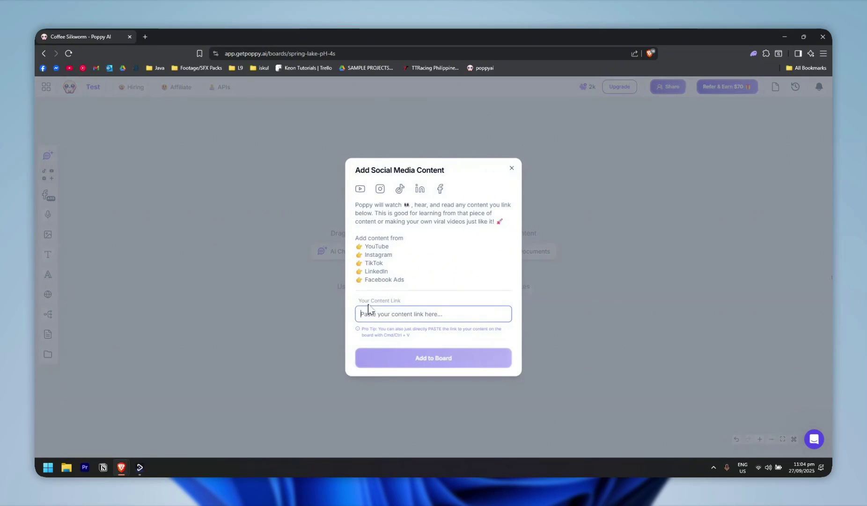
{"action": "left_click", "coordinate": [145, 37]}
{"action": "type", "text": "yout"}
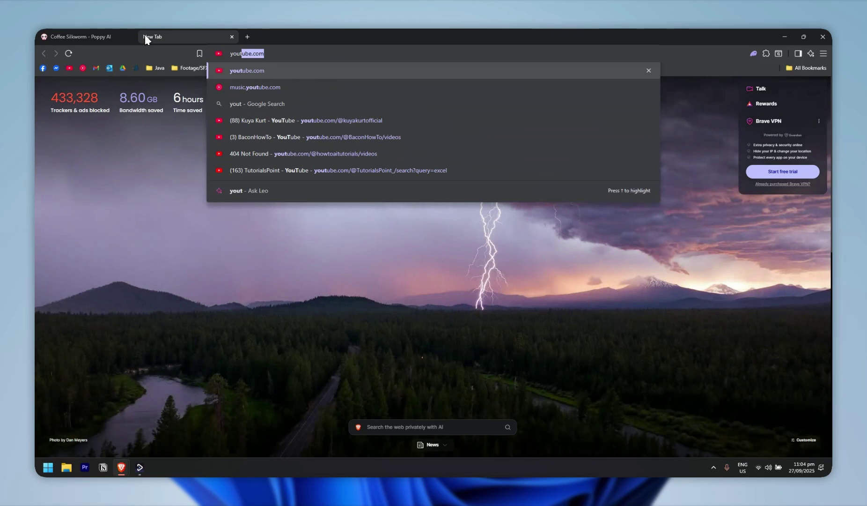
{"action": "key", "text": "Return"}
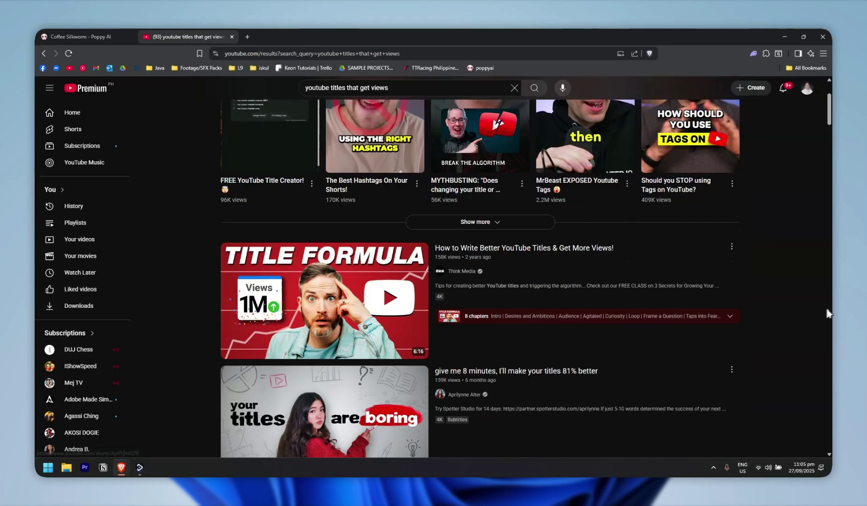
{"action": "scroll", "coordinate": [827, 311], "scroll_direction": "down", "scroll_amount": 2}
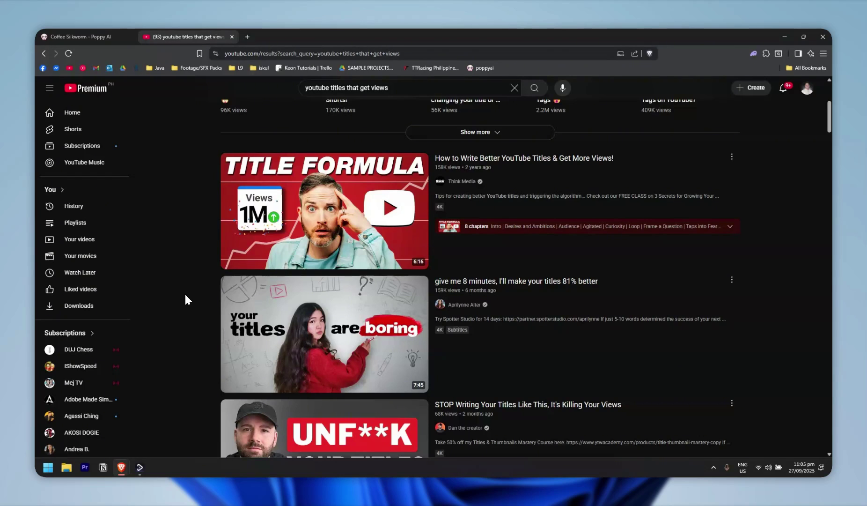
Add the YouTube video "How to Write Better YouTube Titles & Get More Views!" to the Test board by link and move its card to the board's upper left
{"action": "mouse_move", "coordinate": [328, 211]}
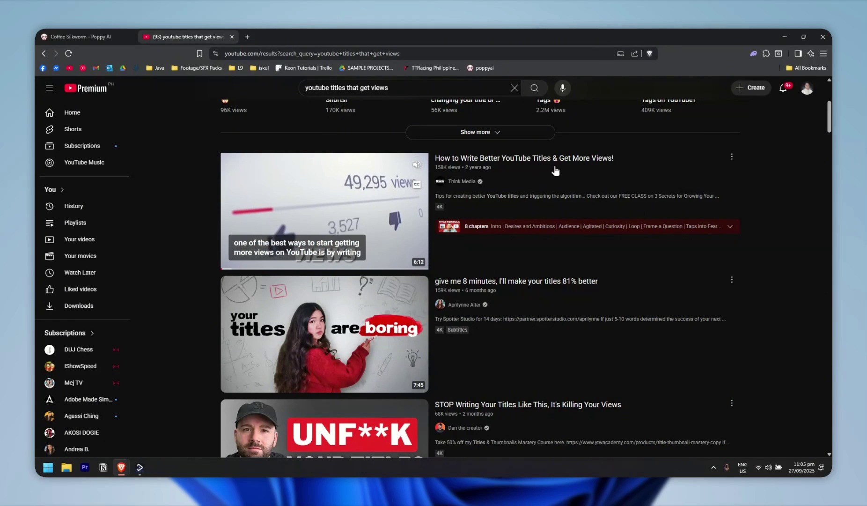
{"action": "left_click", "coordinate": [315, 210]}
{"action": "left_click", "coordinate": [318, 53]}
{"action": "left_click", "coordinate": [360, 239]}
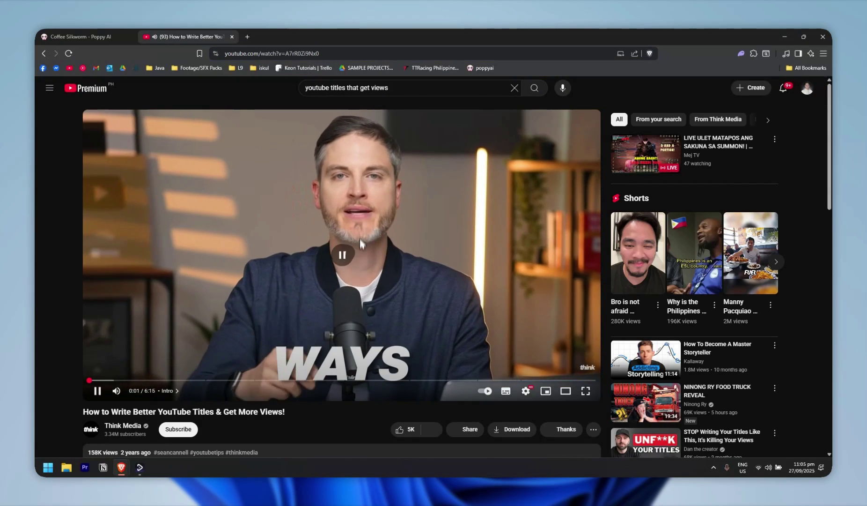
{"action": "left_click", "coordinate": [60, 37]}
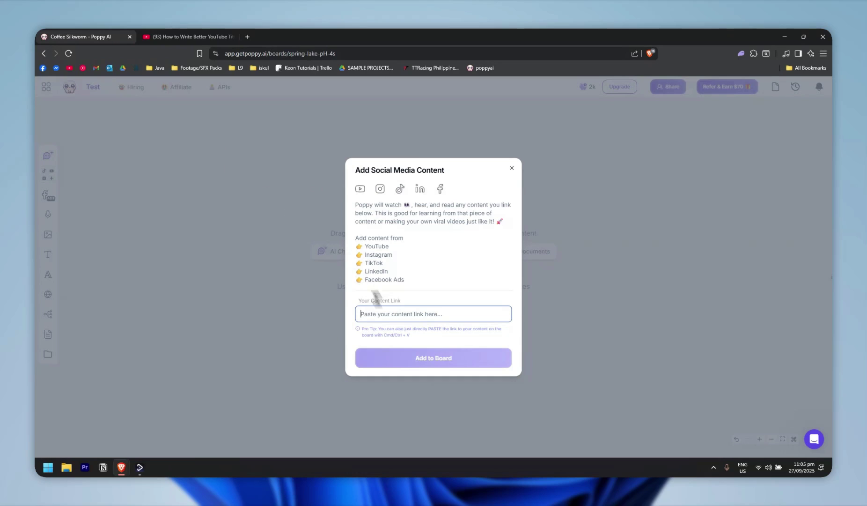
{"action": "key", "text": "ctrl+v"}
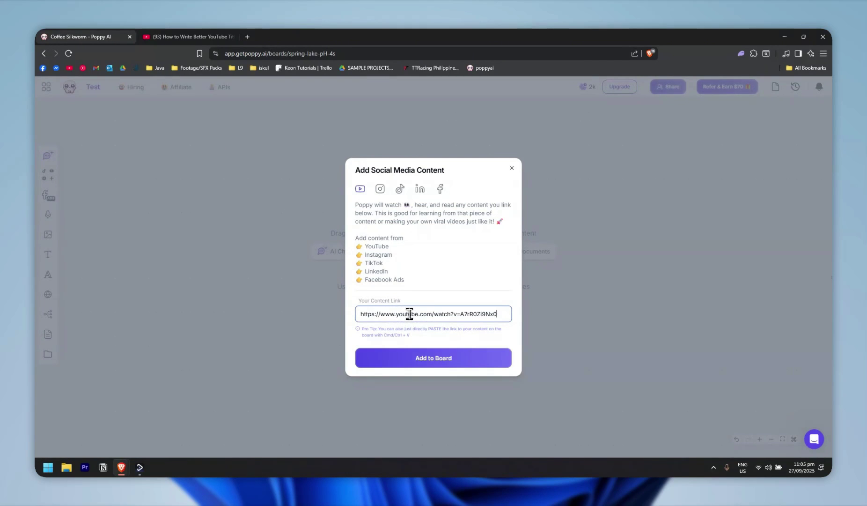
{"action": "left_click", "coordinate": [444, 358]}
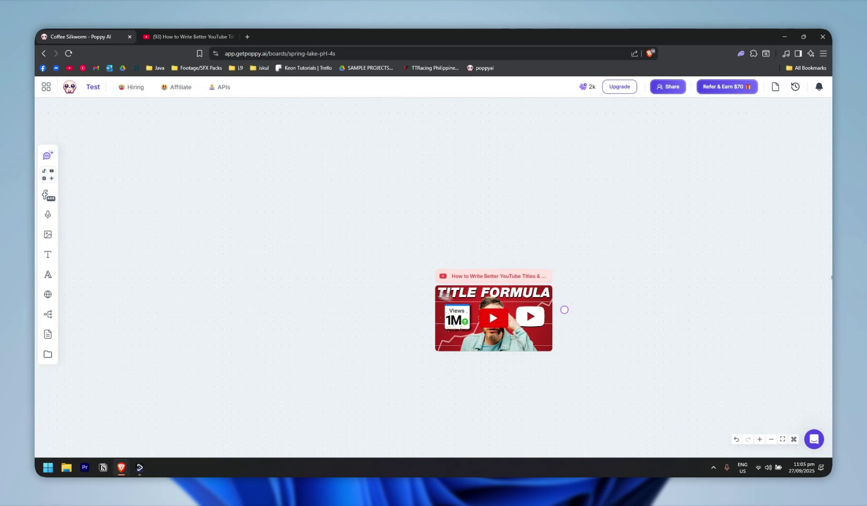
{"action": "left_click_drag", "start_coordinate": [493, 297], "coordinate": [262, 178]}
Copy the link of the YouTube video "give me 8 minutes, I'll make your titles 81% better" from the search results
{"action": "left_click", "coordinate": [180, 38]}
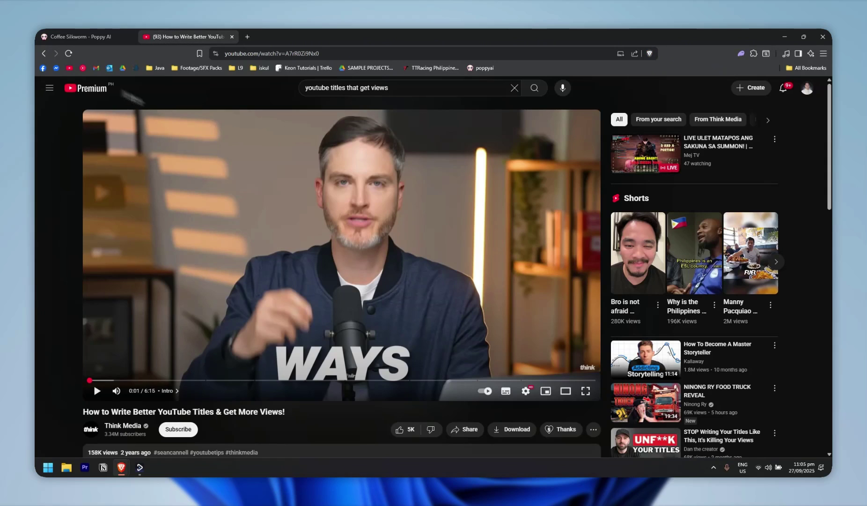
{"action": "left_click", "coordinate": [43, 53]}
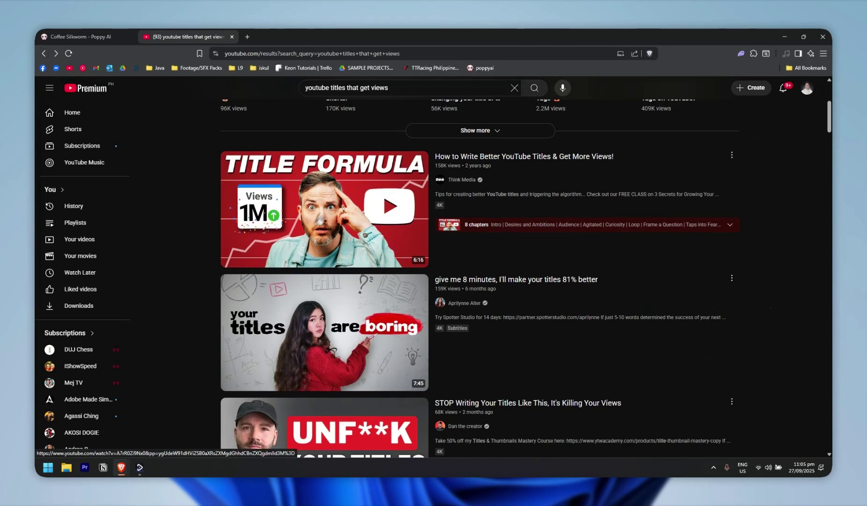
{"action": "scroll", "coordinate": [179, 241], "scroll_direction": "down", "scroll_amount": 2}
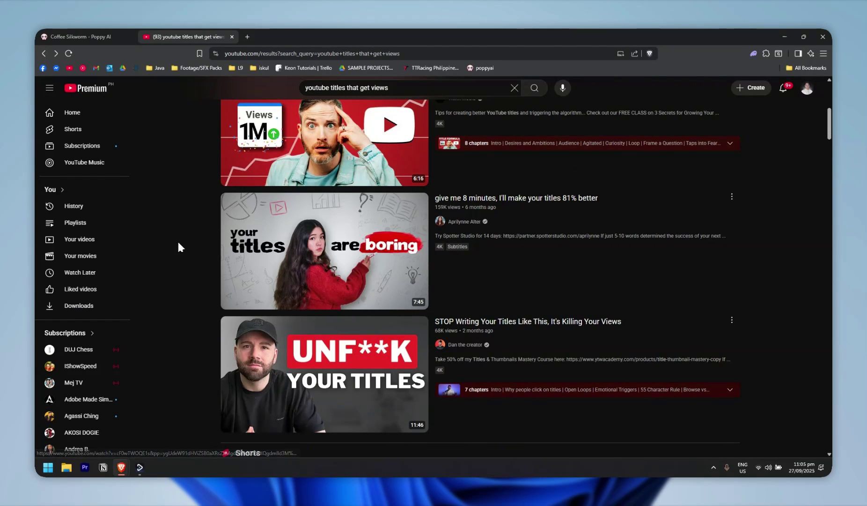
{"action": "left_click", "coordinate": [328, 244]}
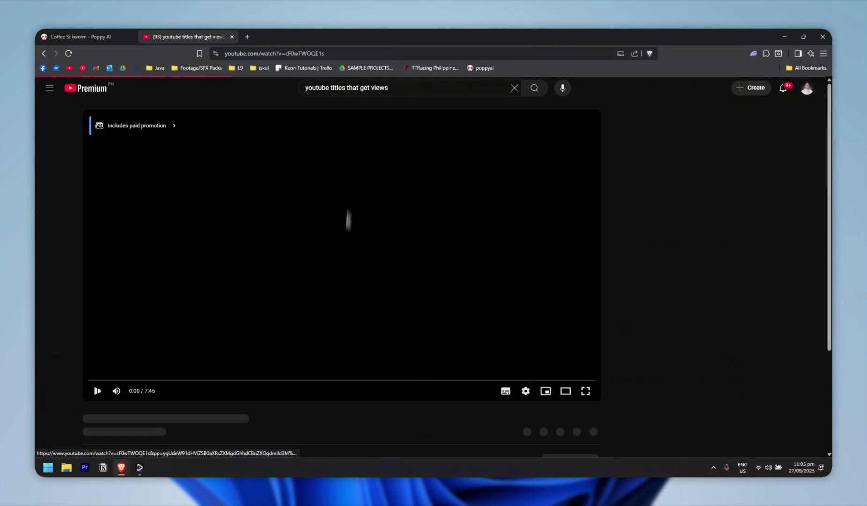
{"action": "left_click", "coordinate": [330, 54]}
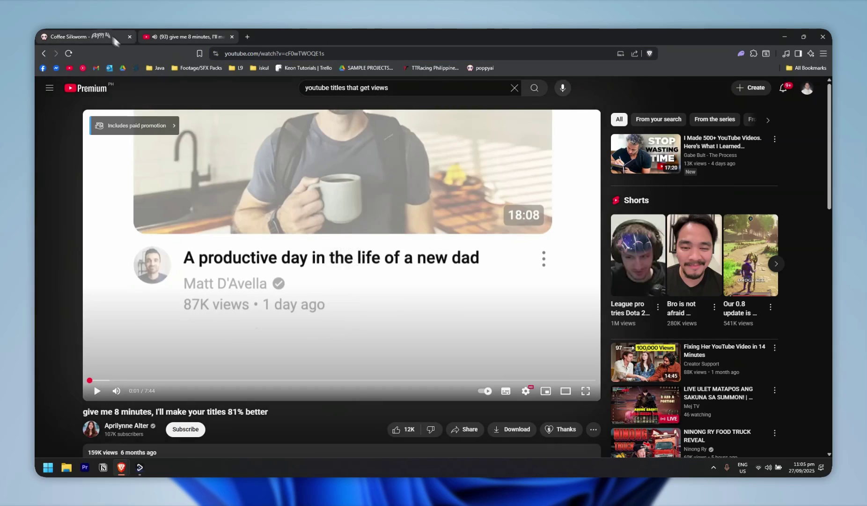
Paste the copied video link onto the Test board and align the new card directly below the Title Formula video
{"action": "key", "text": "ctrl+Tab"}
{"action": "left_click", "coordinate": [405, 262]}
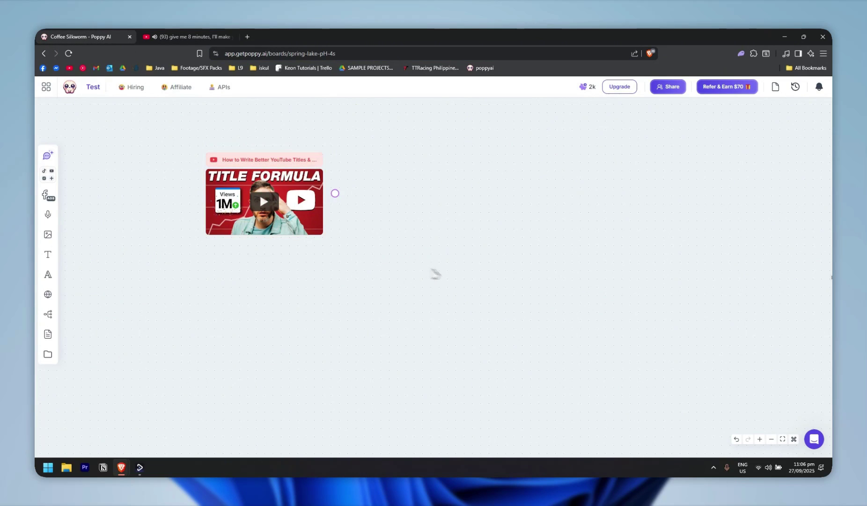
{"action": "key", "text": "ctrl+v"}
{"action": "left_click", "coordinate": [398, 296]}
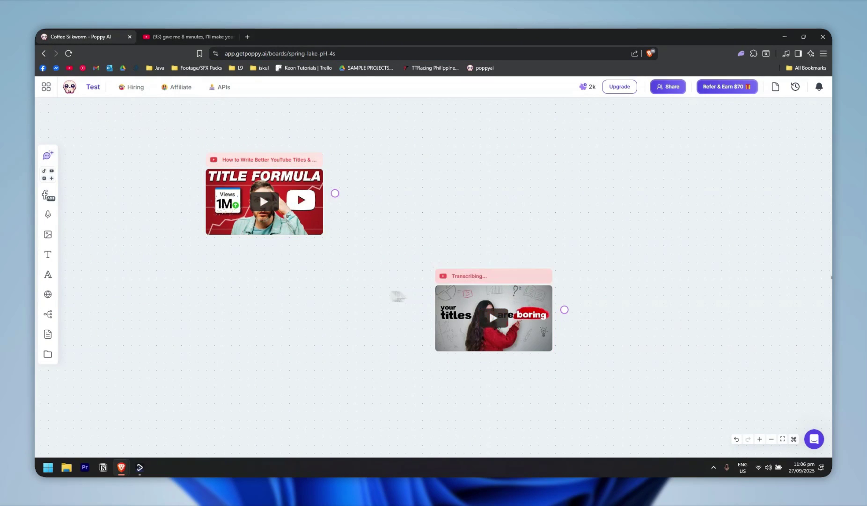
{"action": "left_click", "coordinate": [48, 174]}
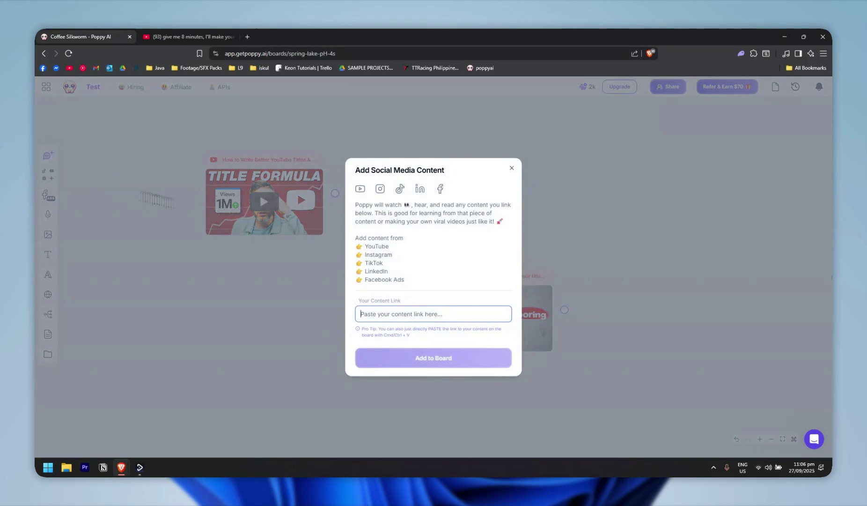
{"action": "left_click", "coordinate": [512, 168]}
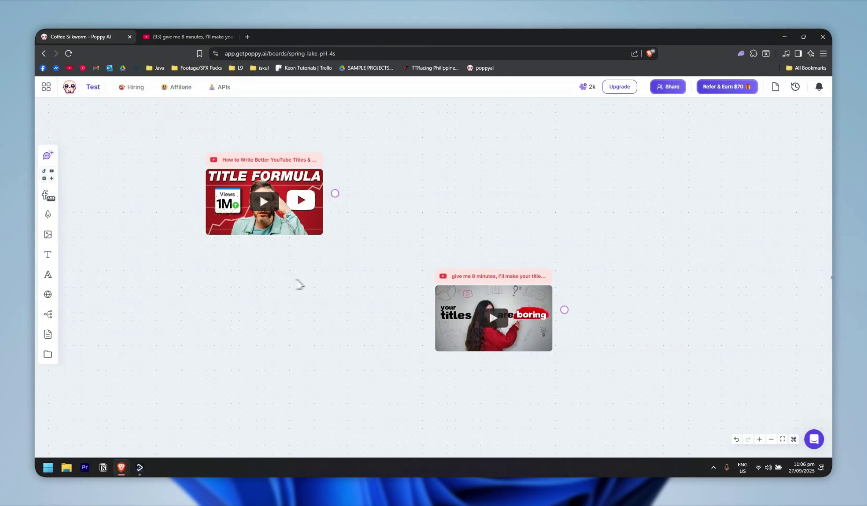
{"action": "left_click_drag", "start_coordinate": [507, 276], "coordinate": [399, 296]}
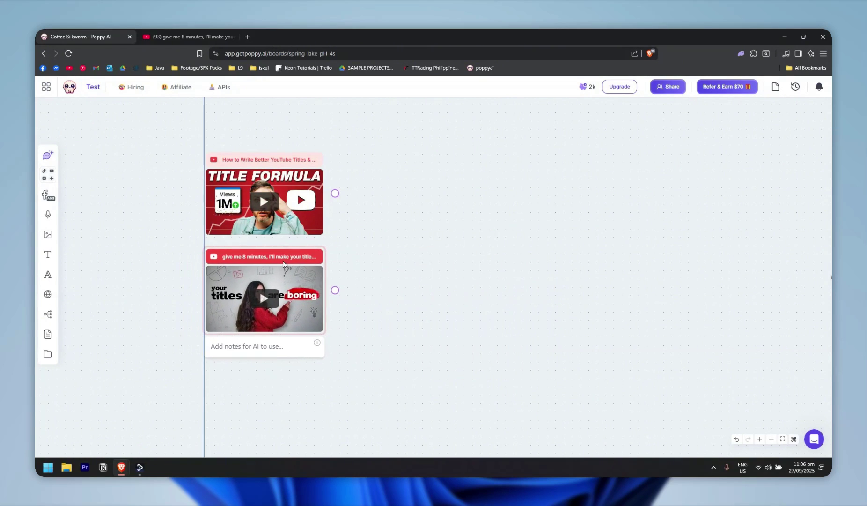
Add more title-writing videos from the YouTube results to the board, including "STOP Writing Your Titles Like This, It's Killing Your Views", and close YouTube
{"action": "key", "text": "ctrl+Tab"}
{"action": "left_click", "coordinate": [44, 53]}
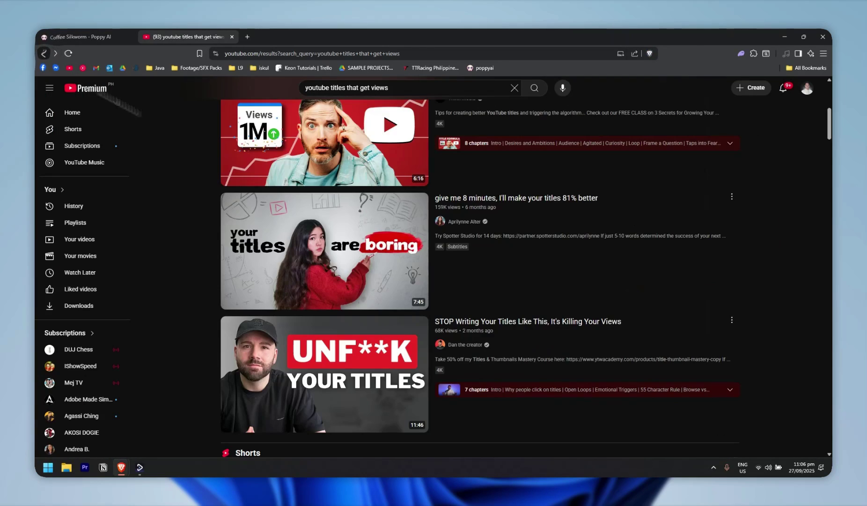
{"action": "key", "text": "ctrl+w"}
Align the "How To Write A PERFECT YouTube" title card below the first two videos and move the "STOP Writing Your Titles" card beside them
{"action": "left_click_drag", "start_coordinate": [291, 308], "coordinate": [283, 308]}
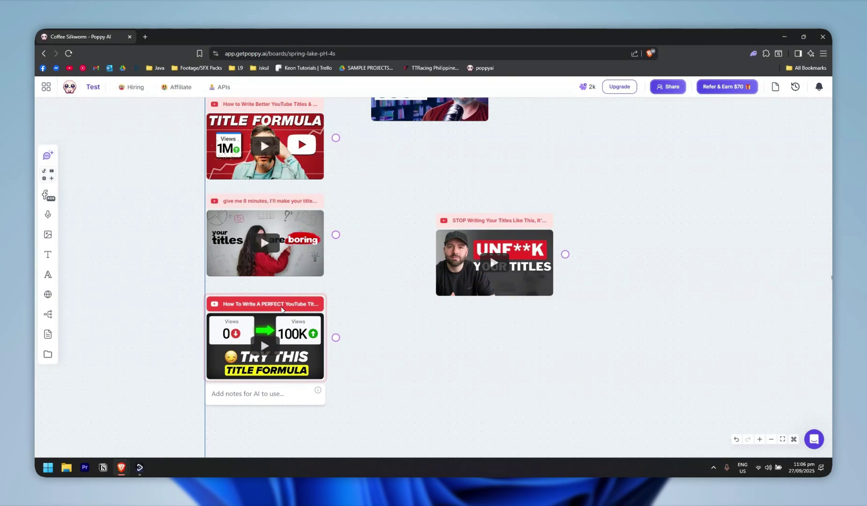
{"action": "scroll", "coordinate": [389, 326], "scroll_direction": "up", "scroll_amount": 2}
{"action": "scroll", "coordinate": [429, 331], "scroll_direction": "down", "scroll_amount": 1}
{"action": "left_click_drag", "start_coordinate": [496, 297], "coordinate": [407, 281]}
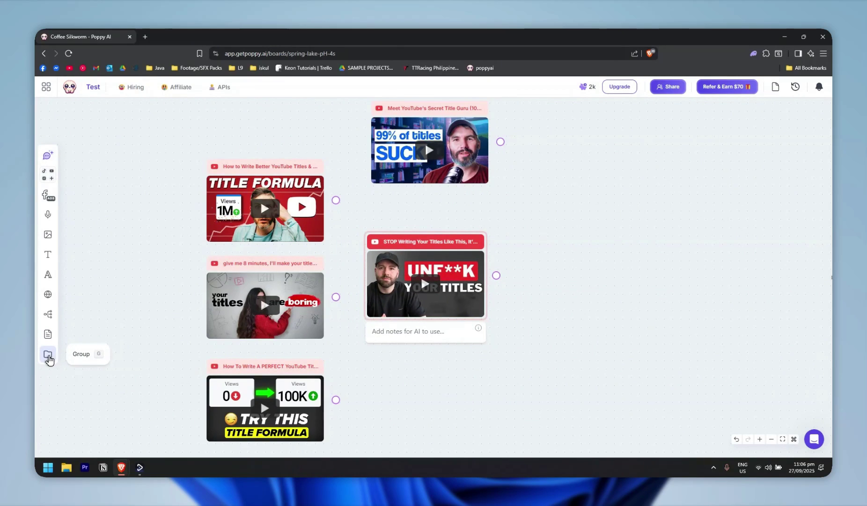
Add a group named "YouTube Title" to the board, position it over the title video cards and enlarge it
{"action": "left_click", "coordinate": [49, 358]}
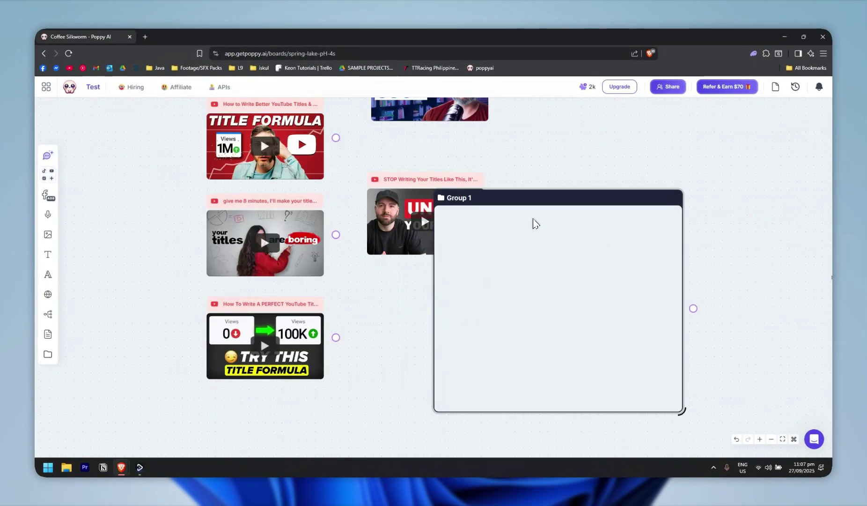
{"action": "left_click_drag", "start_coordinate": [482, 198], "coordinate": [530, 200]}
{"action": "double_click", "coordinate": [512, 199]}
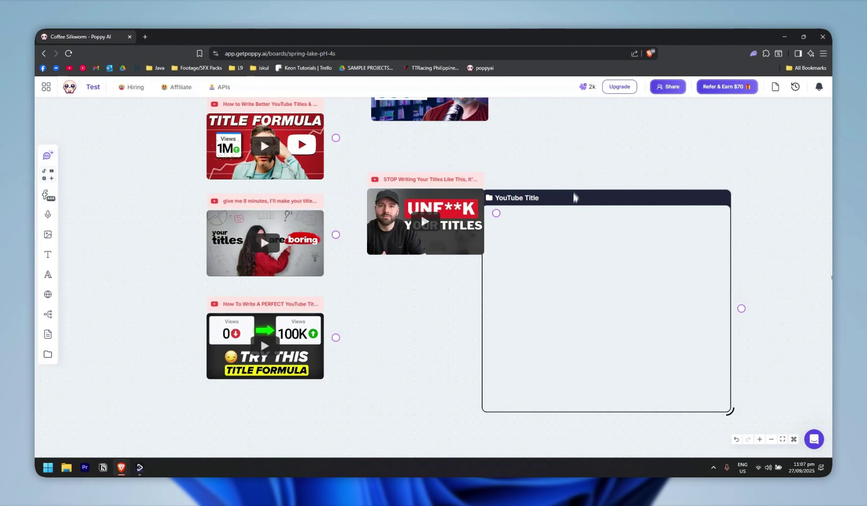
{"action": "left_click_drag", "start_coordinate": [575, 198], "coordinate": [538, 209]}
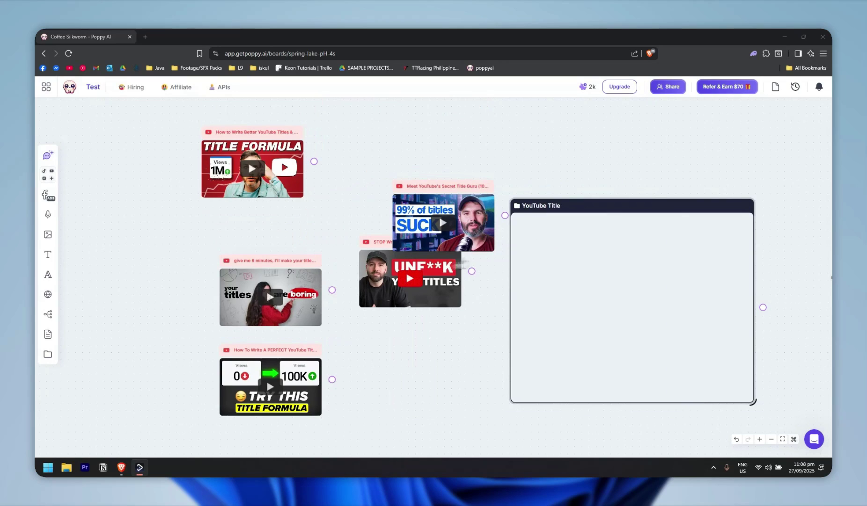
{"action": "left_click_drag", "start_coordinate": [617, 214], "coordinate": [232, 137]}
{"action": "left_click_drag", "start_coordinate": [371, 329], "coordinate": [515, 355]}
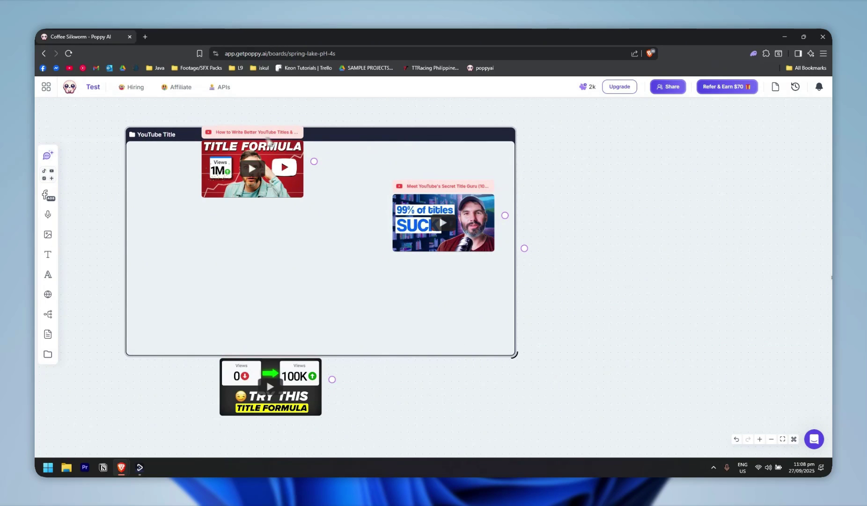
Move all five title video cards out of the YouTube Title group into the empty board space to its right
{"action": "left_click_drag", "start_coordinate": [268, 141], "coordinate": [701, 211]}
{"action": "mouse_move", "coordinate": [304, 139]}
{"action": "left_mouse_down"}
{"action": "mouse_move", "coordinate": [317, 135]}
{"action": "mouse_move", "coordinate": [309, 137]}
{"action": "left_mouse_up"}
{"action": "left_click_drag", "start_coordinate": [407, 190], "coordinate": [677, 288]}
{"action": "left_click_drag", "start_coordinate": [394, 252], "coordinate": [650, 155]}
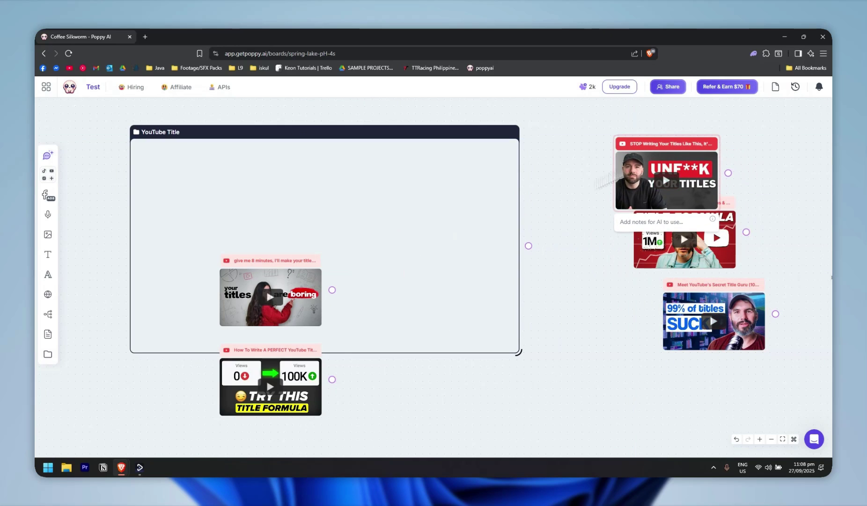
{"action": "left_click_drag", "start_coordinate": [284, 271], "coordinate": [625, 377]}
{"action": "left_click_drag", "start_coordinate": [299, 365], "coordinate": [649, 284]}
Narrow the YouTube Title group and place the "STOP Writing Your Titles" card inside it with the Title Formula video directly below
{"action": "left_click_drag", "start_coordinate": [506, 340], "coordinate": [403, 358]}
{"action": "left_click_drag", "start_coordinate": [659, 164], "coordinate": [184, 153]}
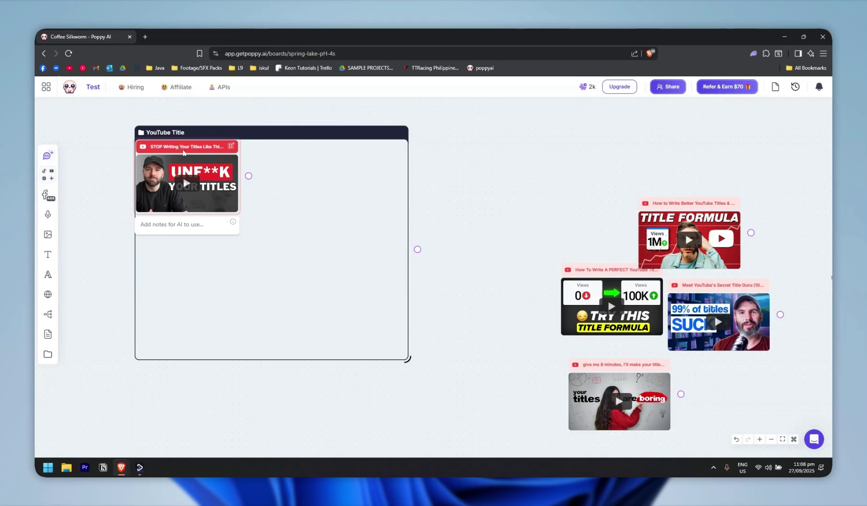
{"action": "left_click_drag", "start_coordinate": [540, 231], "coordinate": [648, 232]}
{"action": "left_click_drag", "start_coordinate": [743, 207], "coordinate": [241, 225]}
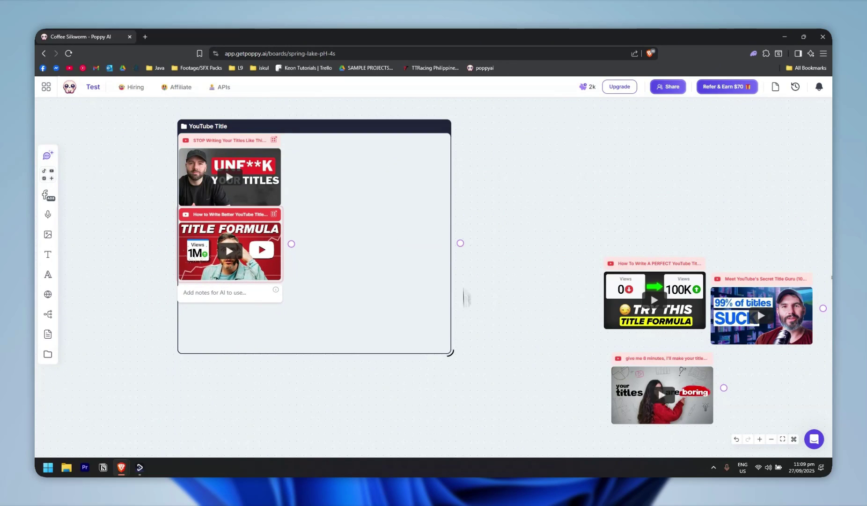
Reshape the group into a tall, narrow column and stack the remaining three title videos inside it below the Title Formula card
{"action": "left_click_drag", "start_coordinate": [456, 362], "coordinate": [291, 436]}
{"action": "scroll", "coordinate": [315, 382], "scroll_direction": "down", "scroll_amount": 3}
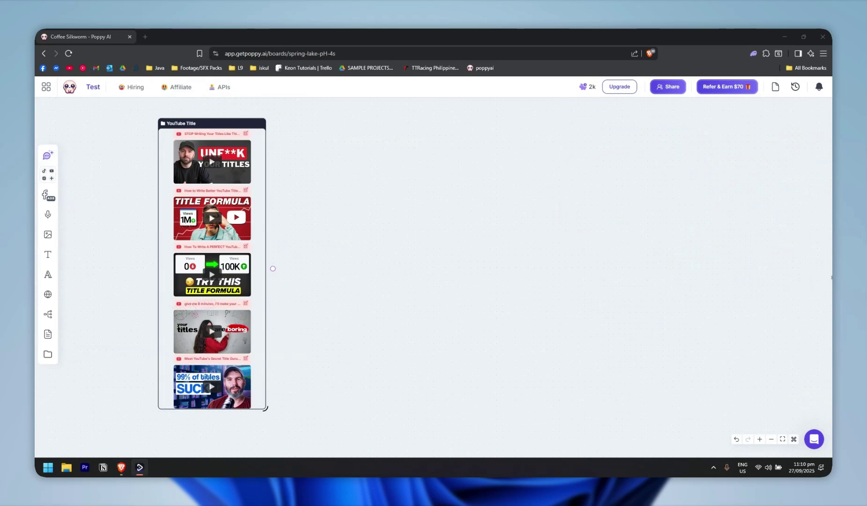
{"action": "scroll", "coordinate": [388, 283], "scroll_direction": "left", "scroll_amount": 1}
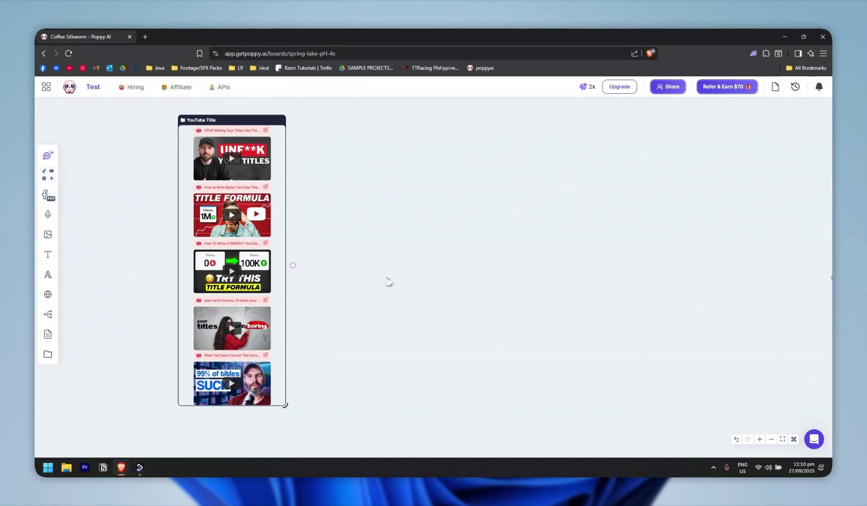
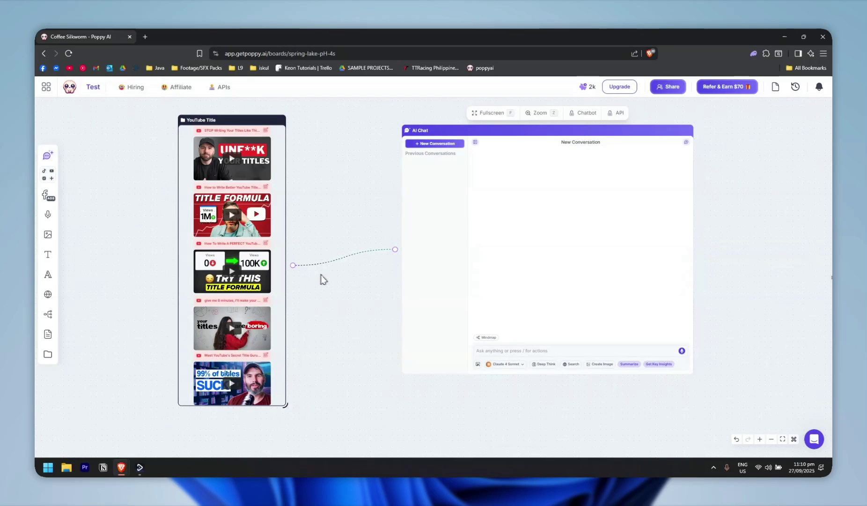
Request key insights from the AI Chat about the connected YouTube Title group using its Get Key Insights prompt
{"action": "mouse_move", "coordinate": [367, 262]}
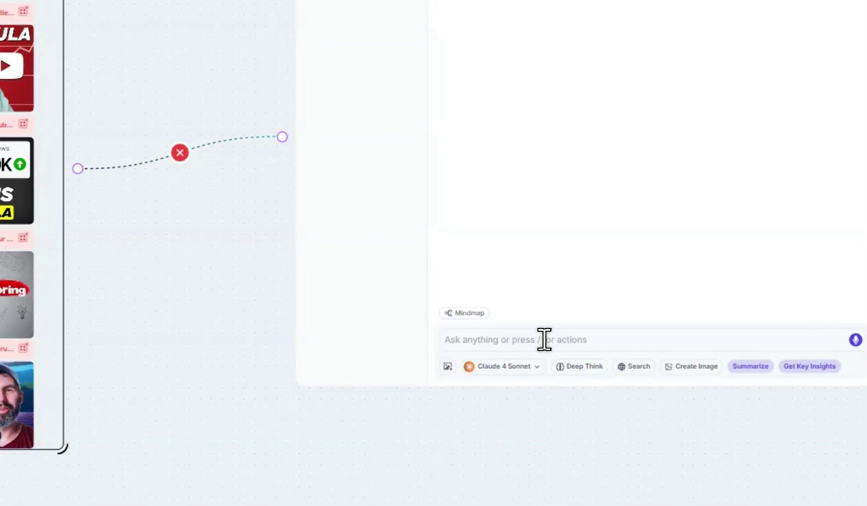
{"action": "left_click", "coordinate": [545, 340]}
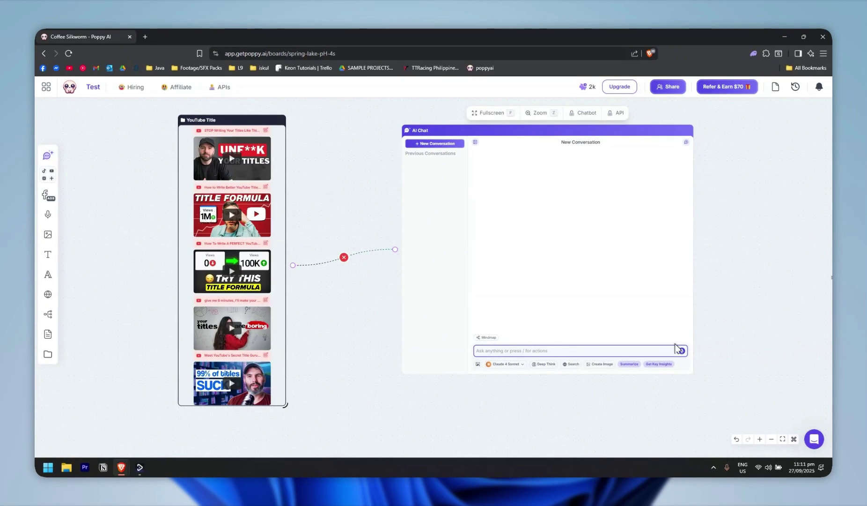
{"action": "scroll", "coordinate": [675, 346], "scroll_direction": "up", "scroll_amount": 1}
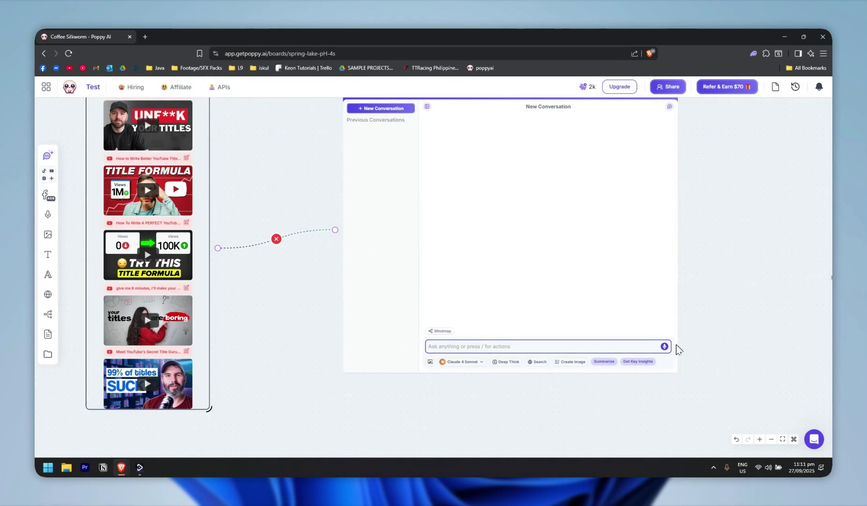
{"action": "scroll", "coordinate": [435, 305], "scroll_direction": "down", "scroll_amount": 1}
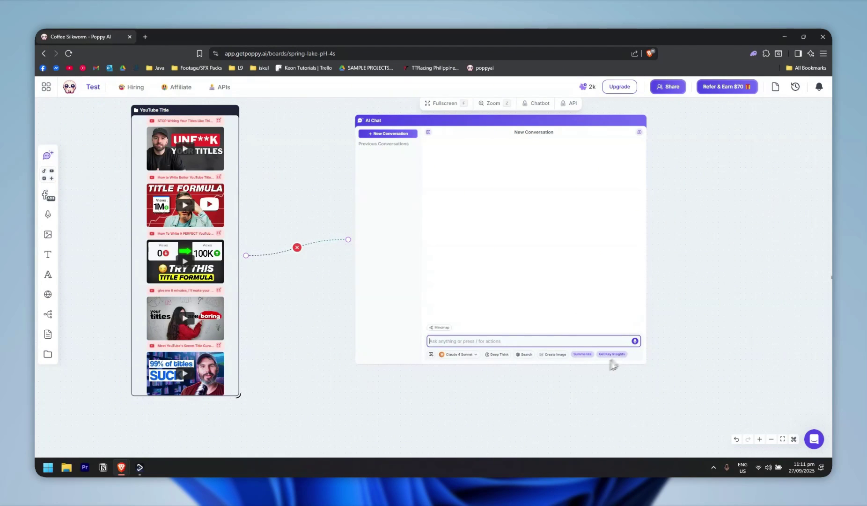
{"action": "scroll", "coordinate": [613, 361], "scroll_direction": "up", "scroll_amount": 1}
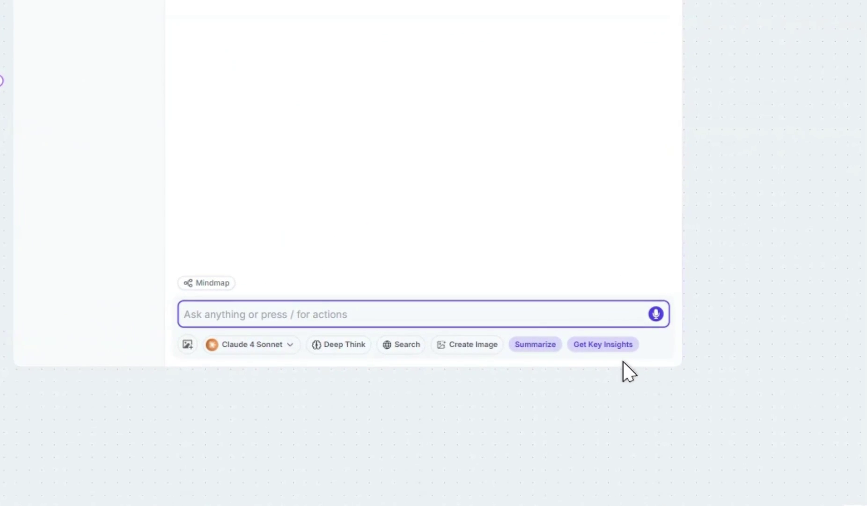
{"action": "left_click", "coordinate": [612, 349]}
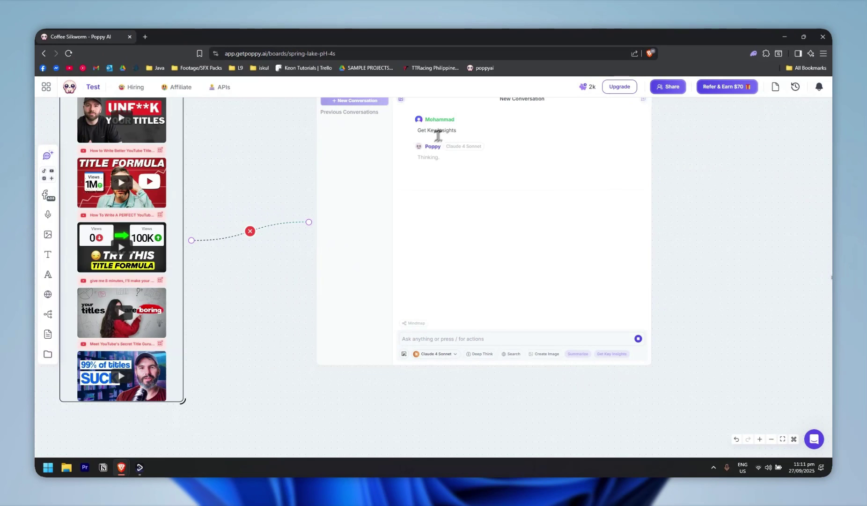
Read through the AI Chat's key insights answer about YouTube titles, from the opening section to its end
{"action": "scroll", "coordinate": [449, 169], "scroll_direction": "down", "scroll_amount": 1}
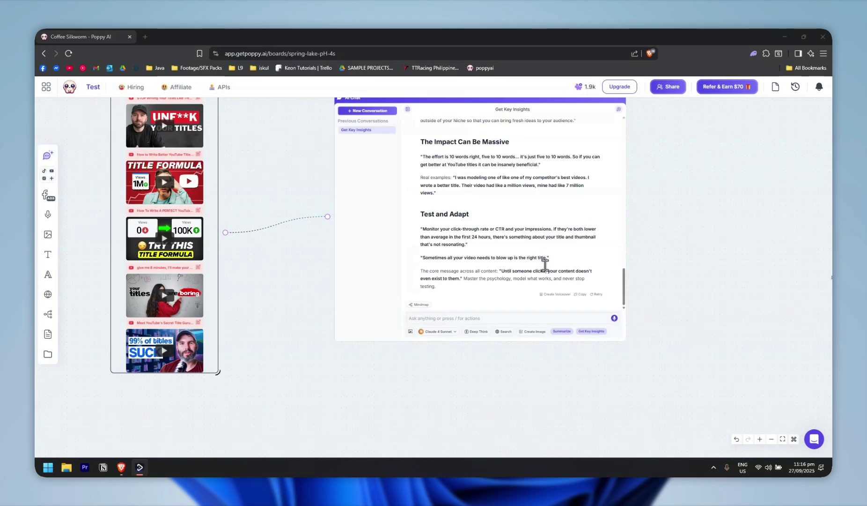
{"action": "scroll", "coordinate": [544, 265], "scroll_direction": "up", "scroll_amount": 15}
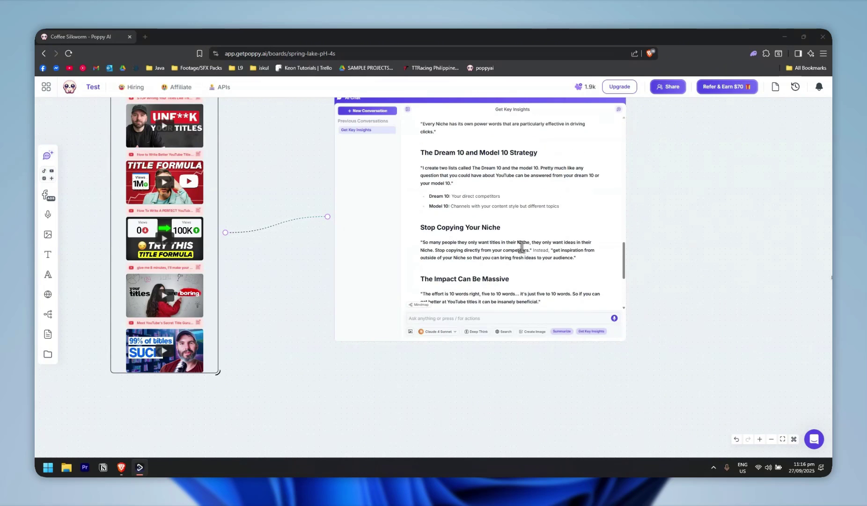
{"action": "scroll", "coordinate": [554, 244], "scroll_direction": "up", "scroll_amount": 3}
{"action": "scroll", "coordinate": [509, 235], "scroll_direction": "down", "scroll_amount": 20}
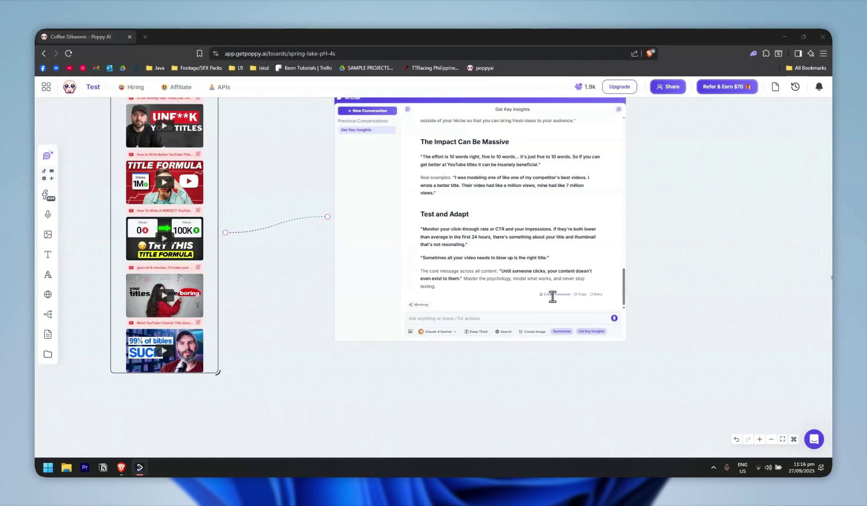
{"action": "scroll", "coordinate": [580, 290], "scroll_direction": "up", "scroll_amount": 20}
{"action": "scroll", "coordinate": [508, 264], "scroll_direction": "down", "scroll_amount": 2}
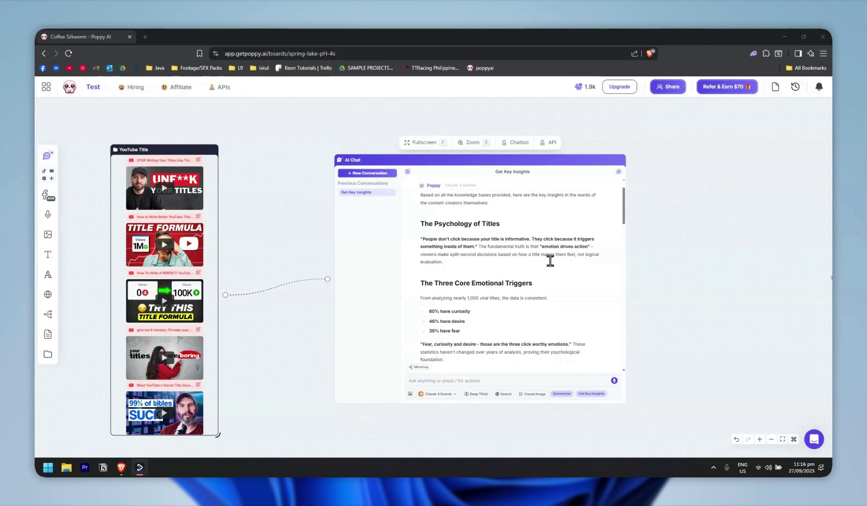
{"action": "scroll", "coordinate": [497, 281], "scroll_direction": "down", "scroll_amount": 6}
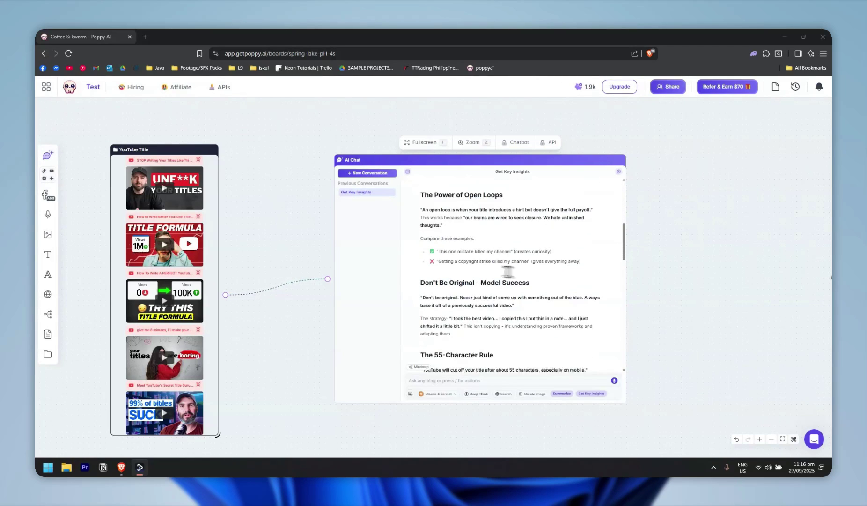
{"action": "scroll", "coordinate": [519, 251], "scroll_direction": "down", "scroll_amount": 8}
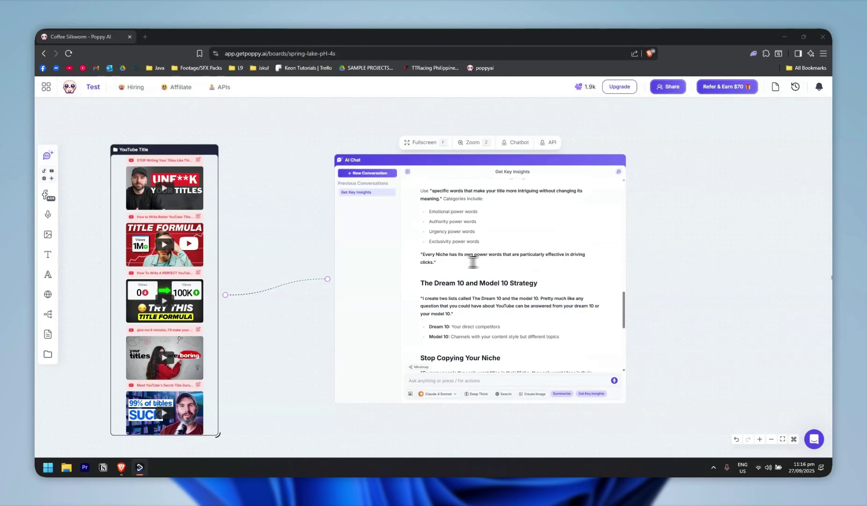
{"action": "scroll", "coordinate": [494, 270], "scroll_direction": "down", "scroll_amount": 2}
{"action": "scroll", "coordinate": [563, 388], "scroll_direction": "down", "scroll_amount": 2}
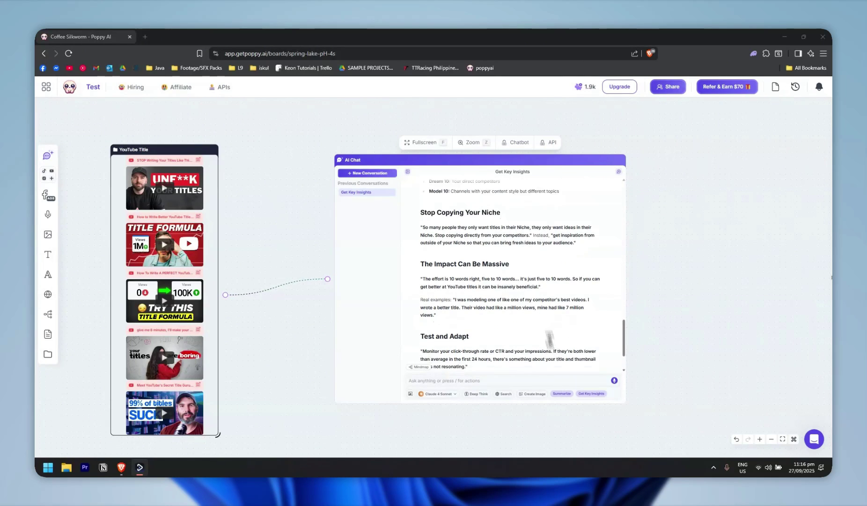
Request a summary of the connected title videos in the same AI Chat conversation and review the answer
{"action": "left_click", "coordinate": [562, 393]}
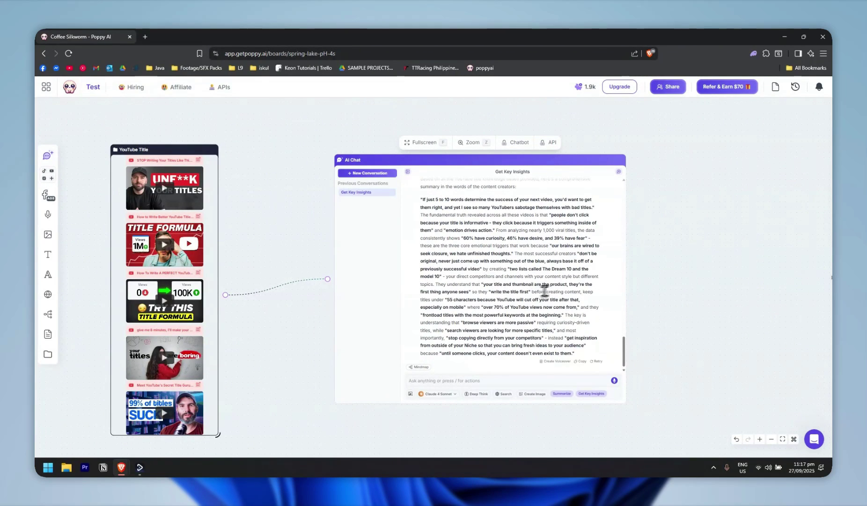
{"action": "scroll", "coordinate": [553, 266], "scroll_direction": "up", "scroll_amount": 3}
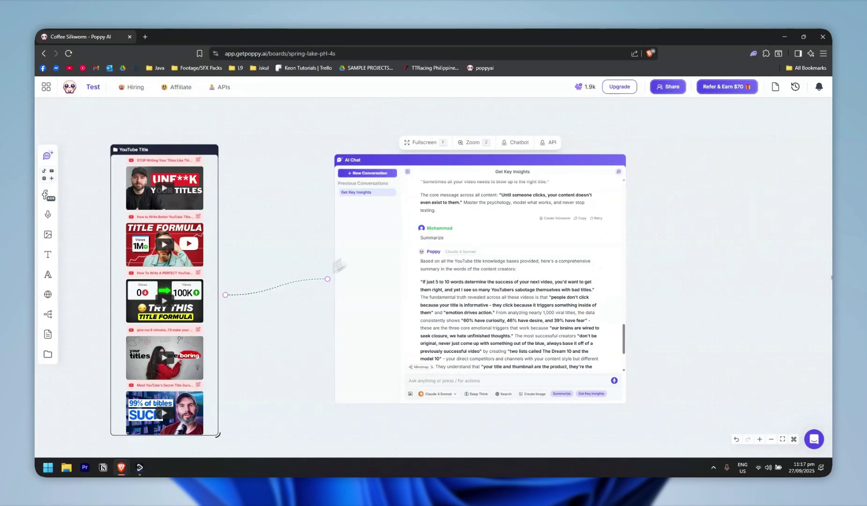
{"action": "scroll", "coordinate": [252, 321], "scroll_direction": "down", "scroll_amount": 3}
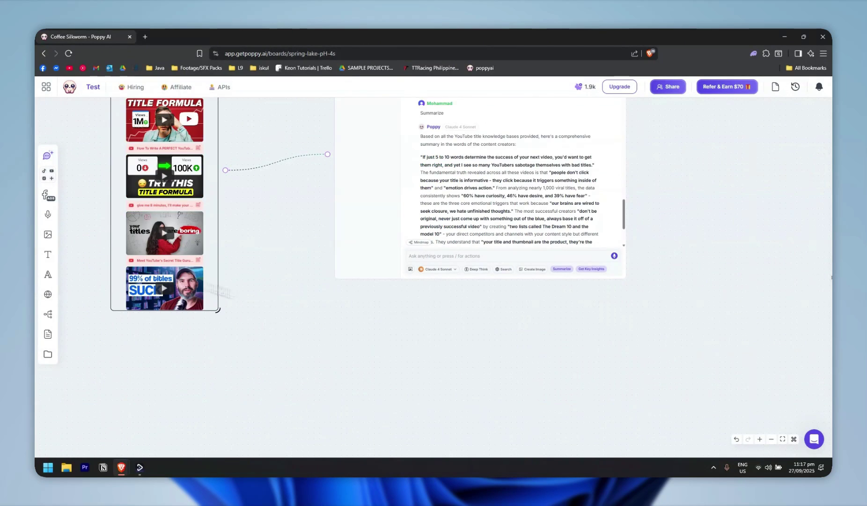
{"action": "left_click", "coordinate": [48, 236]}
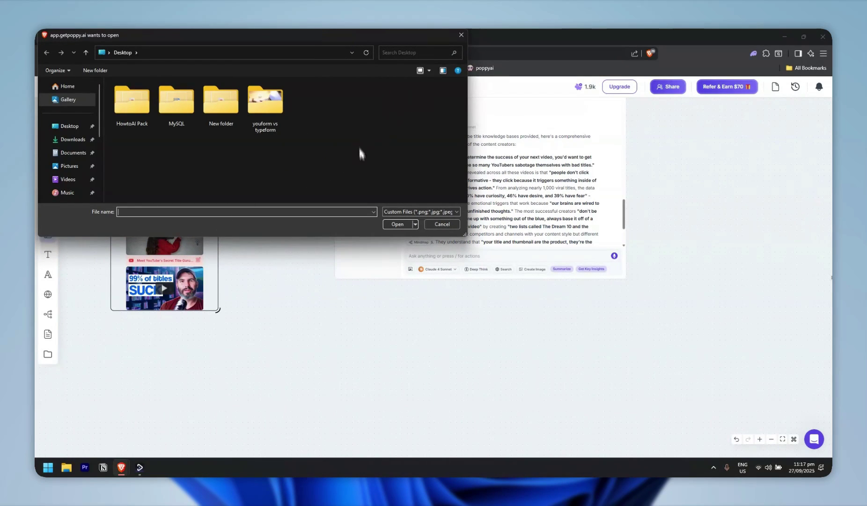
{"action": "left_click", "coordinate": [462, 35]}
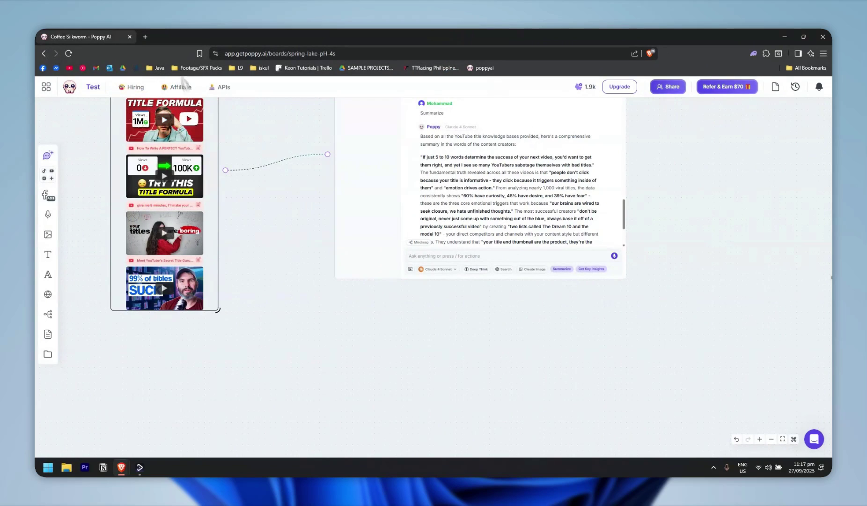
{"action": "scroll", "coordinate": [298, 298], "scroll_direction": "up", "scroll_amount": 2}
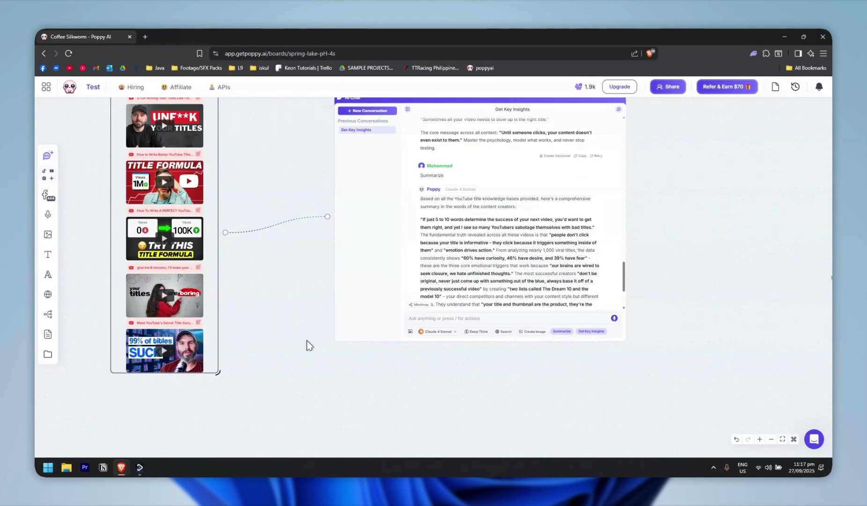
{"action": "scroll", "coordinate": [304, 344], "scroll_direction": "down", "scroll_amount": 4}
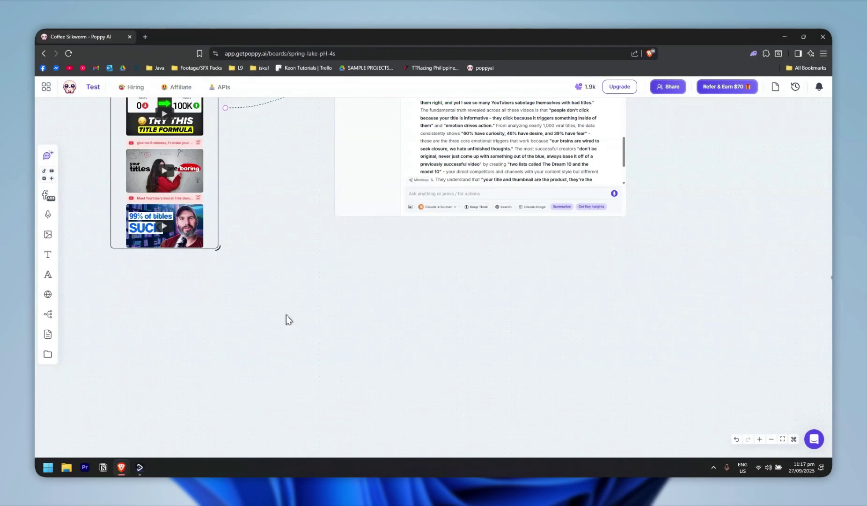
{"action": "scroll", "coordinate": [300, 309], "scroll_direction": "up", "scroll_amount": 4}
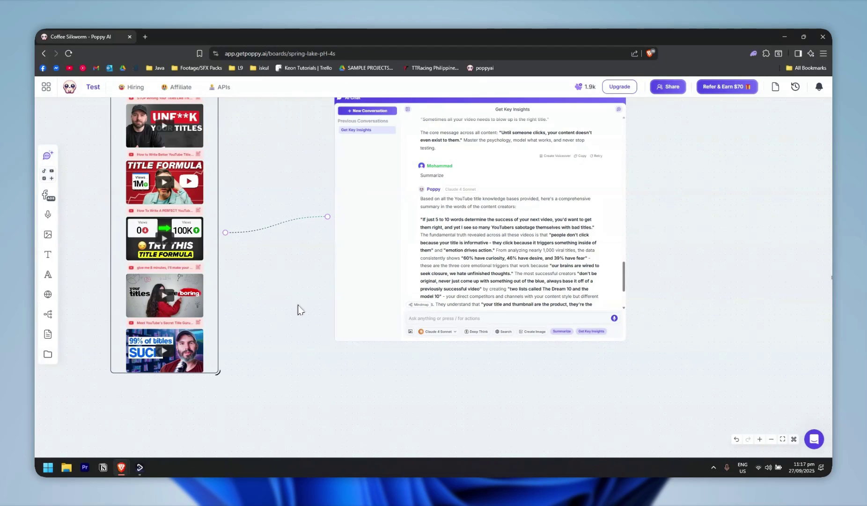
{"action": "scroll", "coordinate": [295, 309], "scroll_direction": "up", "scroll_amount": 2}
{"action": "scroll", "coordinate": [209, 302], "scroll_direction": "down", "scroll_amount": 2}
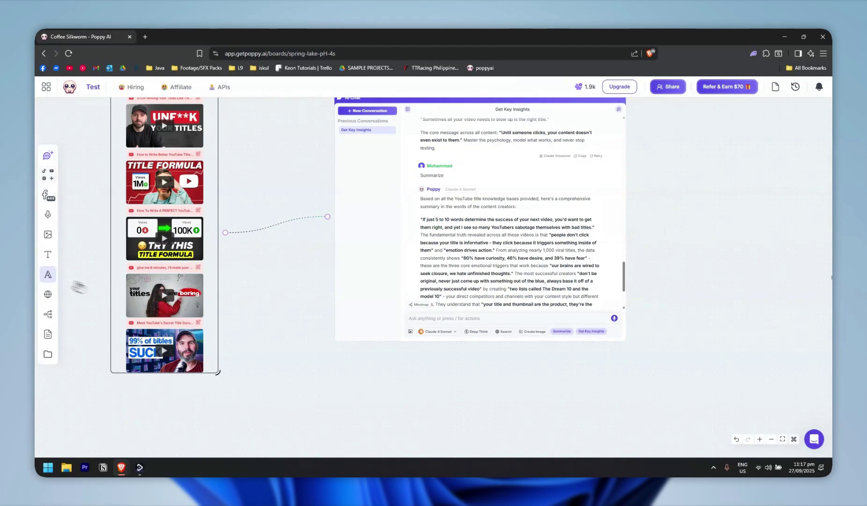
Add a text card directly below the YouTube Title group and browse the content blocks offered by its slash commands
{"action": "left_click", "coordinate": [48, 255]}
{"action": "left_click_drag", "start_coordinate": [524, 216], "coordinate": [202, 337]}
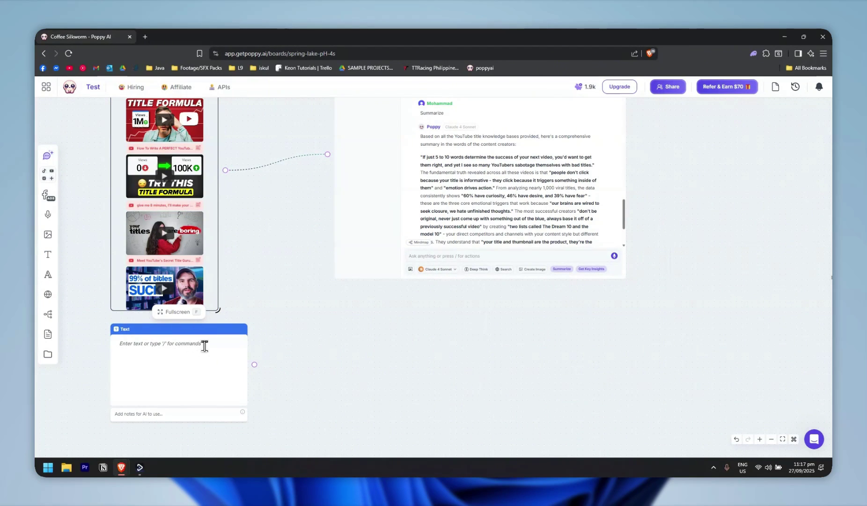
{"action": "left_click", "coordinate": [190, 346]}
{"action": "type", "text": "/"}
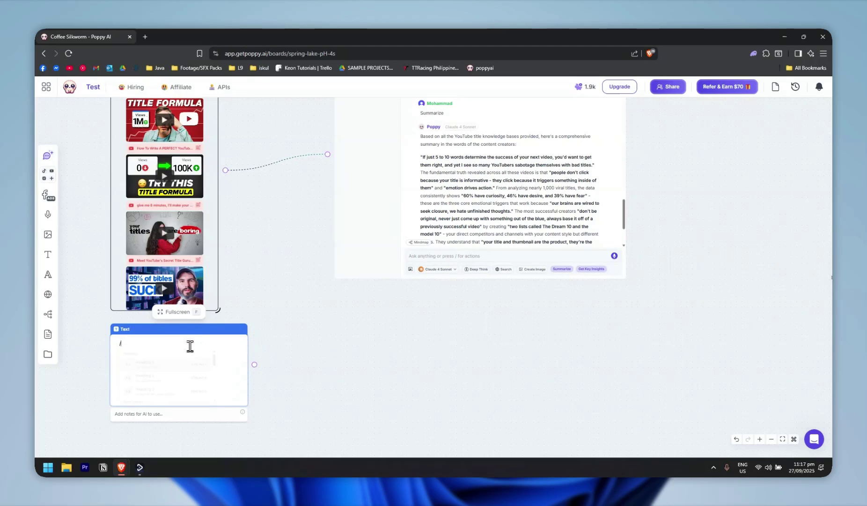
{"action": "scroll", "coordinate": [185, 369], "scroll_direction": "down", "scroll_amount": 1}
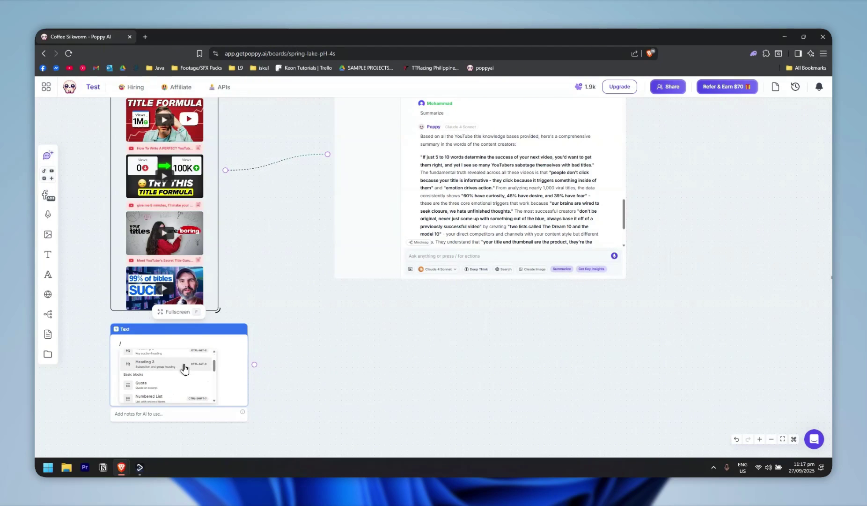
{"action": "scroll", "coordinate": [182, 371], "scroll_direction": "down", "scroll_amount": 2}
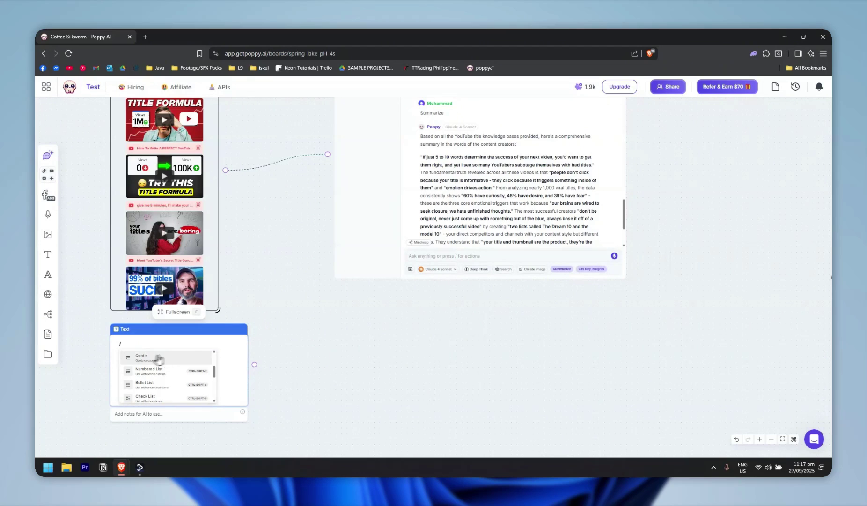
{"action": "scroll", "coordinate": [168, 373], "scroll_direction": "down", "scroll_amount": 1}
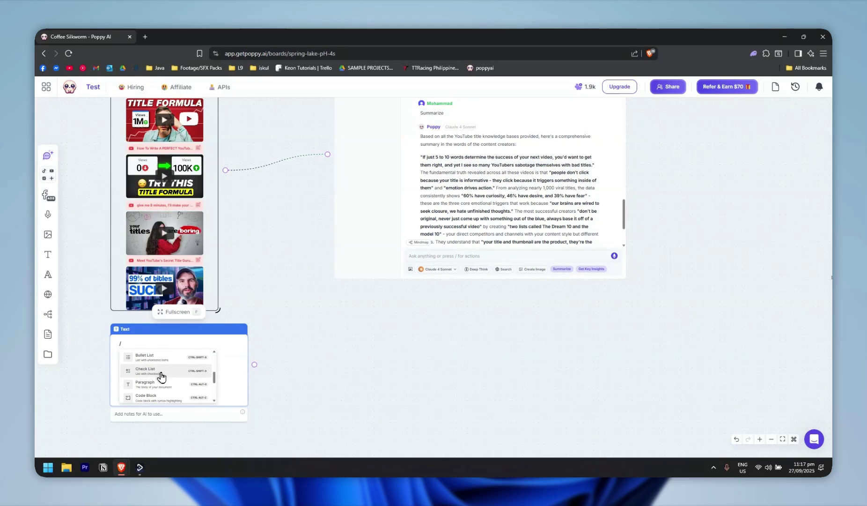
{"action": "scroll", "coordinate": [180, 375], "scroll_direction": "down", "scroll_amount": 3}
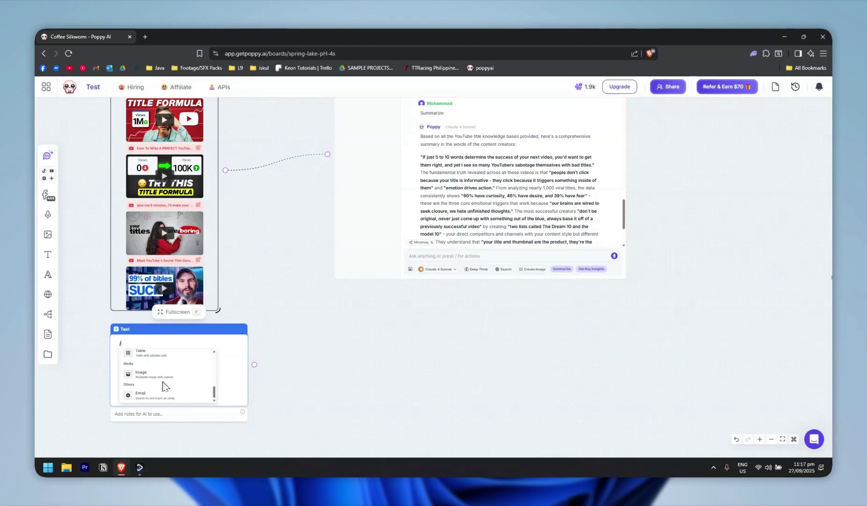
{"action": "scroll", "coordinate": [160, 381], "scroll_direction": "up", "scroll_amount": 3}
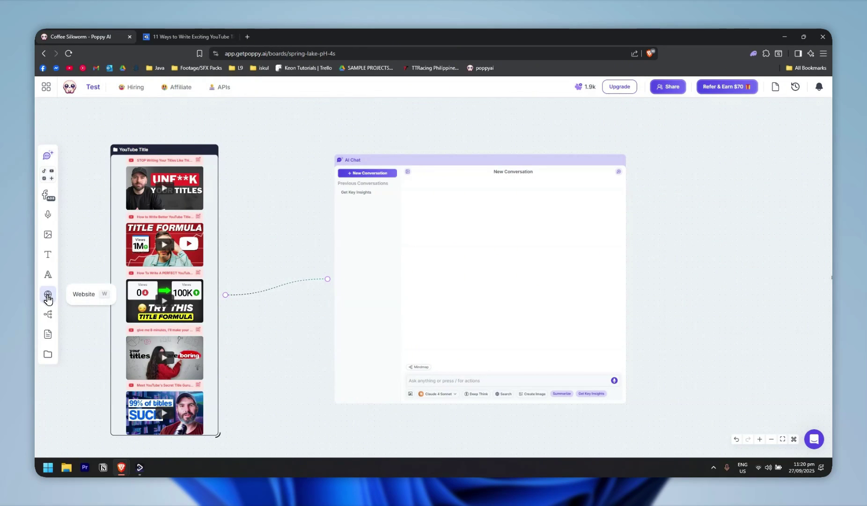
Add a website card to the board and place it directly below the YouTube Title group
{"action": "left_click", "coordinate": [47, 296]}
{"action": "scroll", "coordinate": [423, 291], "scroll_direction": "down", "scroll_amount": 1}
{"action": "left_click_drag", "start_coordinate": [463, 213], "coordinate": [164, 386]}
{"action": "scroll", "coordinate": [204, 381], "scroll_direction": "up", "scroll_amount": 2}
{"action": "scroll", "coordinate": [220, 366], "scroll_direction": "down", "scroll_amount": 5}
{"action": "scroll", "coordinate": [237, 313], "scroll_direction": "up", "scroll_amount": 2}
{"action": "left_click_drag", "start_coordinate": [276, 214], "coordinate": [472, 390]}
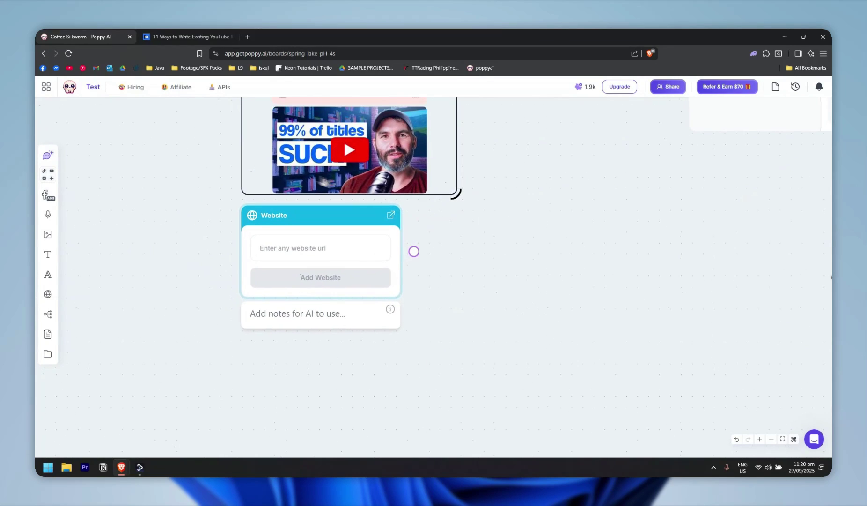
Load the open "11 Ways to Write Exciting YouTube Titles" article, with the URL ending in /blog/post/youtube-video-title/, into the website card
{"action": "left_click", "coordinate": [190, 36]}
{"action": "left_click", "coordinate": [120, 34]}
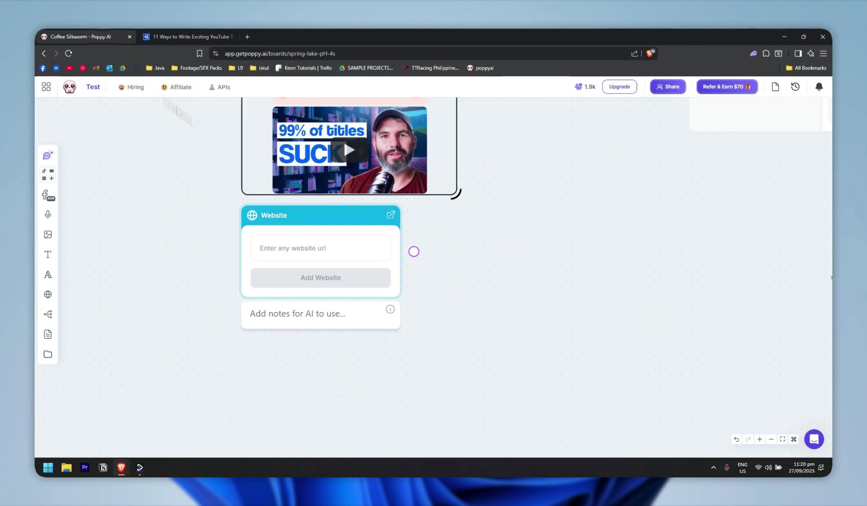
{"action": "left_click", "coordinate": [306, 248]}
{"action": "type", "text": "https://vidiq.com/blog/post/youtube-video-title/"}
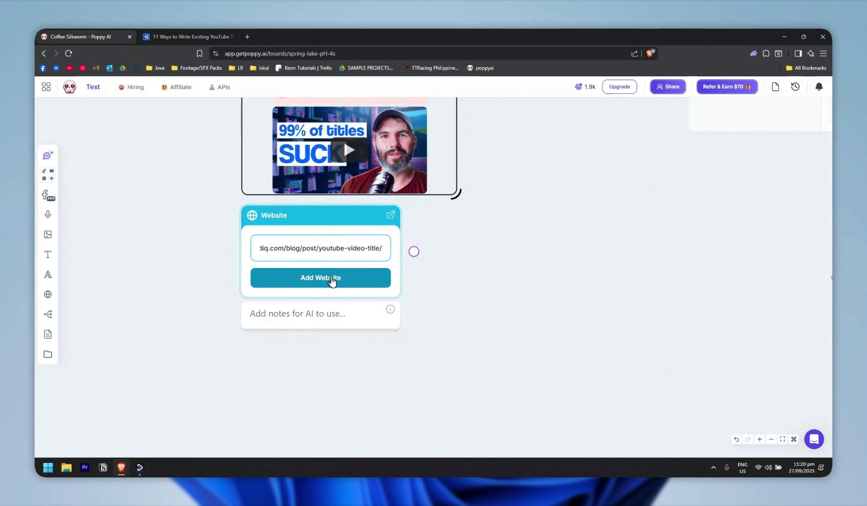
{"action": "left_click", "coordinate": [341, 283]}
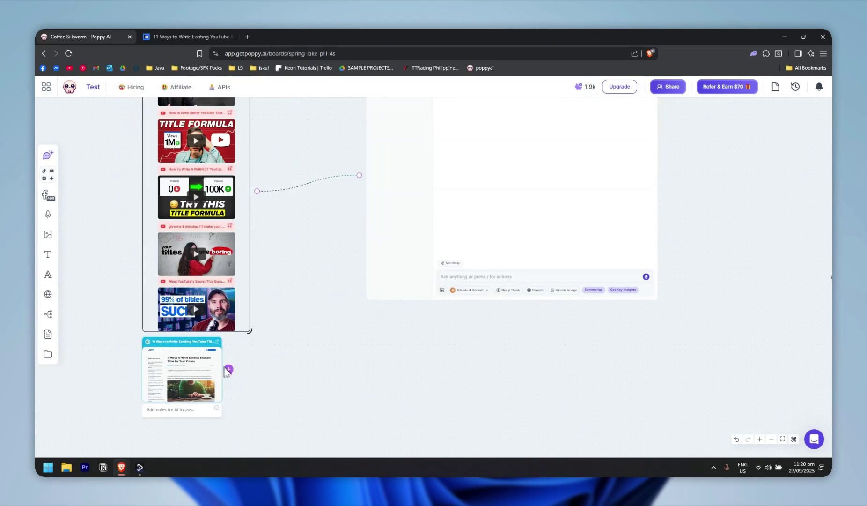
Connect the website article card to the AI Chat and activate the chat's message field
{"action": "left_click_drag", "start_coordinate": [230, 369], "coordinate": [313, 258]}
{"action": "left_click_drag", "start_coordinate": [350, 191], "coordinate": [361, 183]}
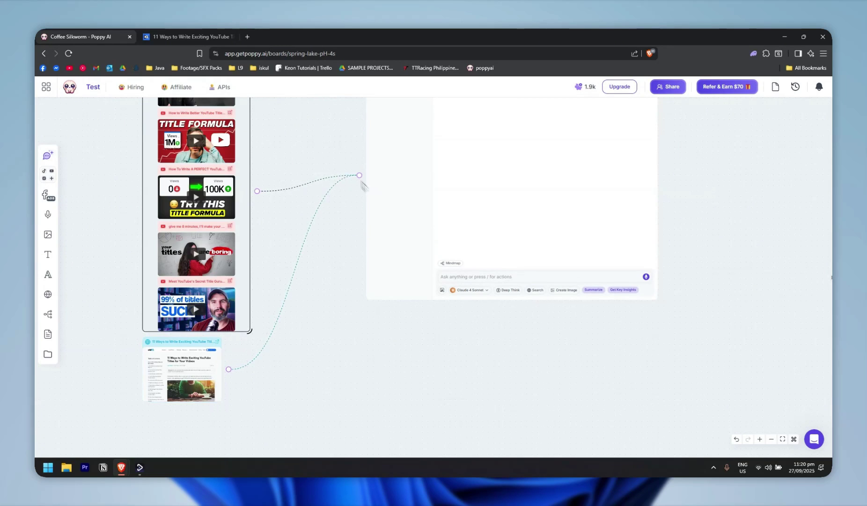
{"action": "left_click", "coordinate": [526, 276]}
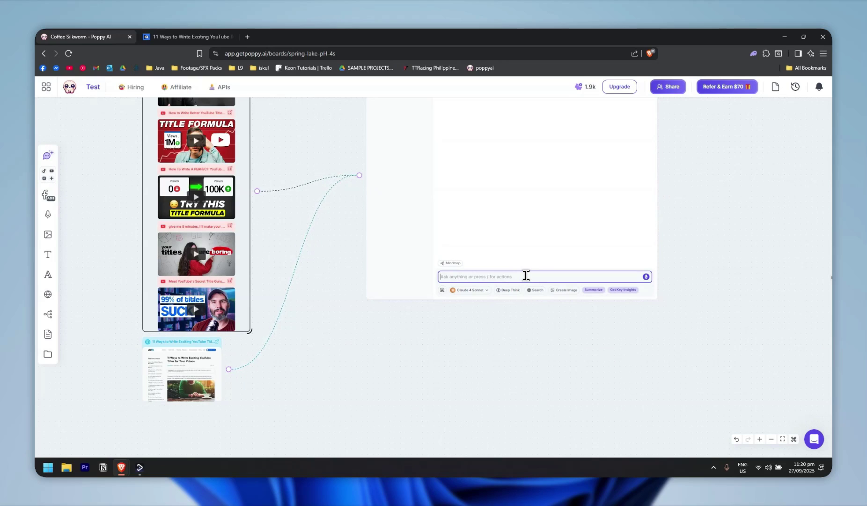
Ask the AI Chat to "get the key insights from the website"
{"action": "type", "text": "get the key insights from the website"}
{"action": "key", "text": "Return"}
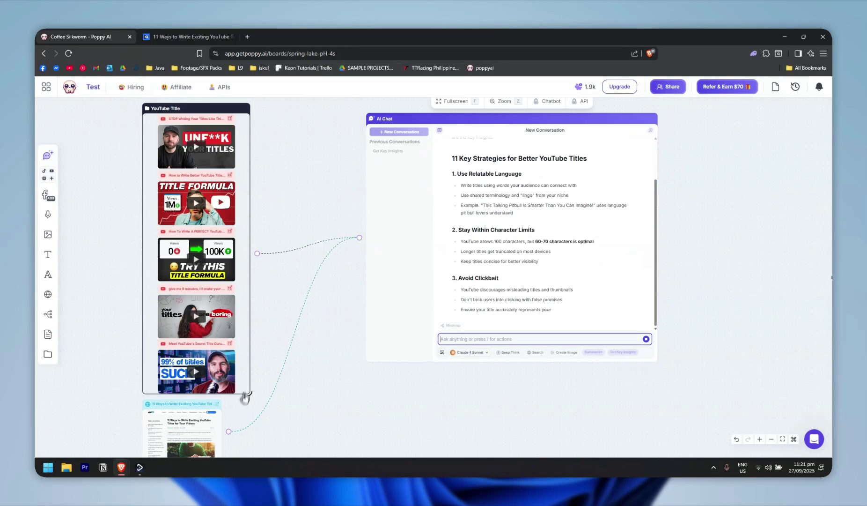
Read through the AI Chat's key insights answer from start to end and check it against the source article
{"action": "scroll", "coordinate": [534, 294], "scroll_direction": "up", "scroll_amount": 3}
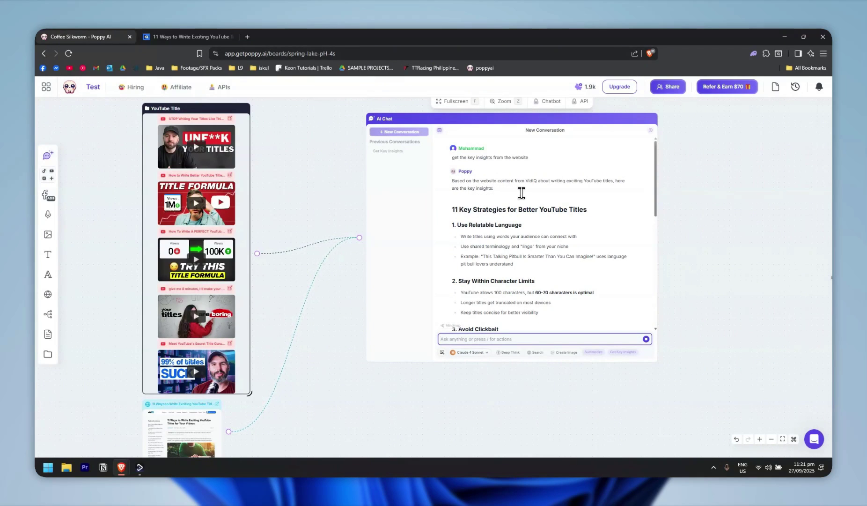
{"action": "left_click", "coordinate": [188, 36]}
{"action": "left_click", "coordinate": [80, 37]}
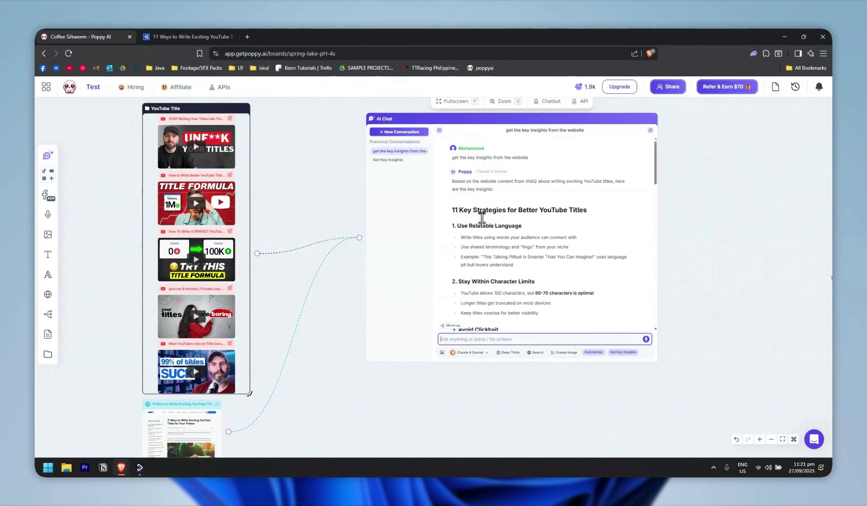
{"action": "scroll", "coordinate": [482, 217], "scroll_direction": "down", "scroll_amount": 5}
{"action": "scroll", "coordinate": [580, 224], "scroll_direction": "down", "scroll_amount": 8}
{"action": "scroll", "coordinate": [265, 271], "scroll_direction": "down", "scroll_amount": 5}
{"action": "scroll", "coordinate": [265, 272], "scroll_direction": "up", "scroll_amount": 5}
{"action": "scroll", "coordinate": [312, 271], "scroll_direction": "down", "scroll_amount": 3}
Move the website article card into the YouTube Title group below the last video and resize the group to fit it
{"action": "left_click_drag", "start_coordinate": [251, 209], "coordinate": [256, 303]}
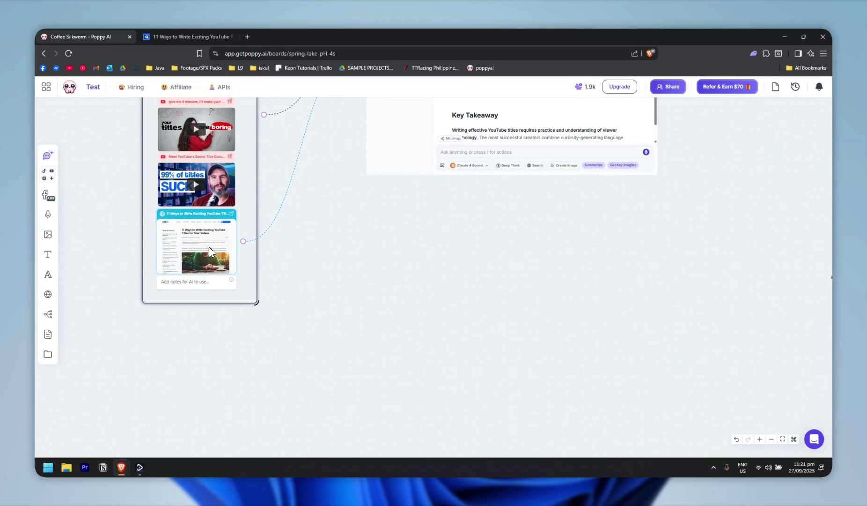
{"action": "scroll", "coordinate": [262, 281], "scroll_direction": "up", "scroll_amount": 3}
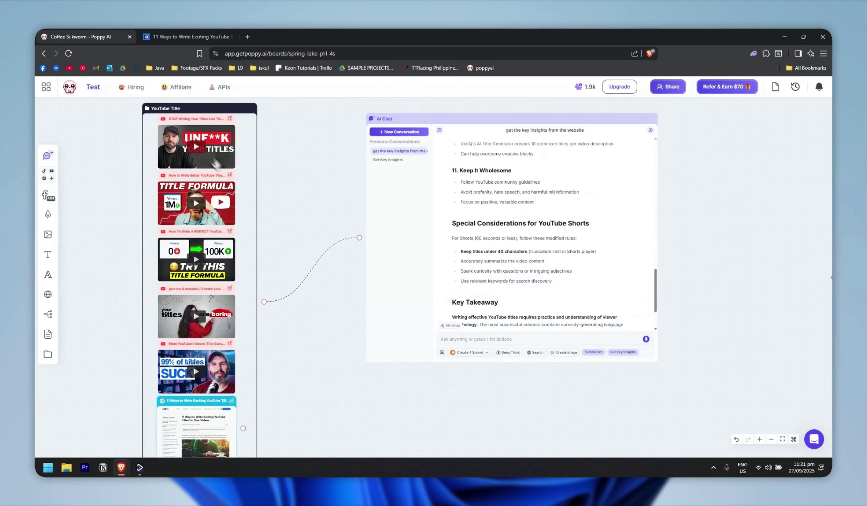
{"action": "left_click_drag", "start_coordinate": [264, 362], "coordinate": [250, 337]}
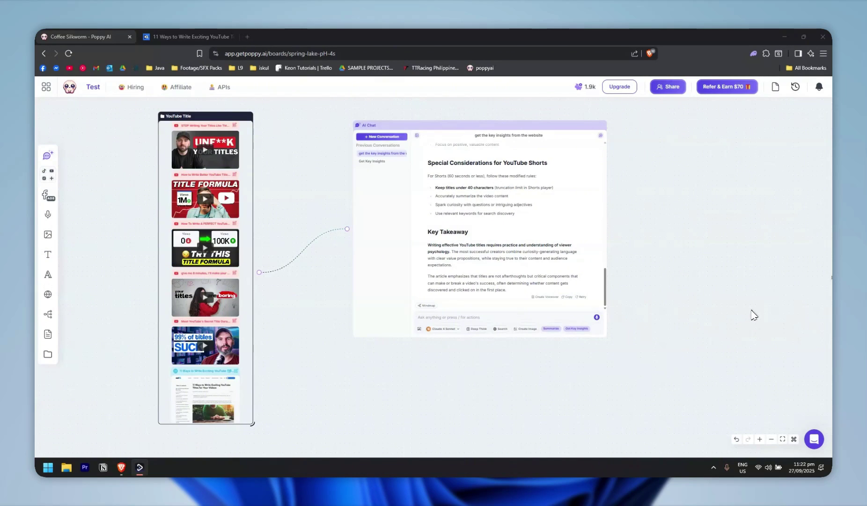
Check the account's credit balance and examine the pricing options on the Poppy AI checkout page
{"action": "left_click_drag", "start_coordinate": [751, 310], "coordinate": [818, 314]}
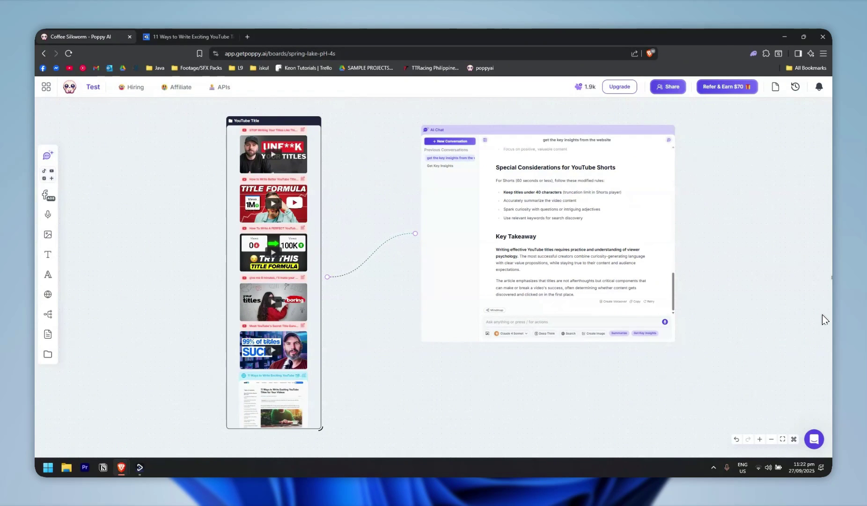
{"action": "left_click_drag", "start_coordinate": [803, 268], "coordinate": [757, 259]}
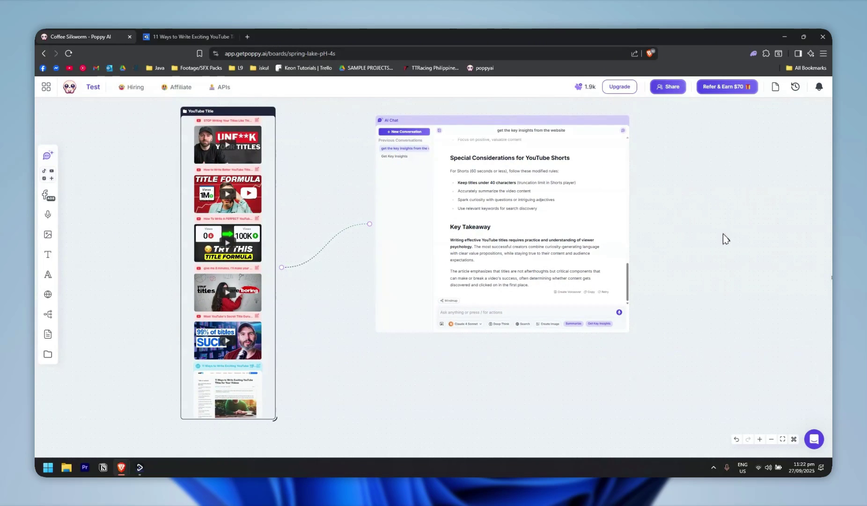
{"action": "scroll", "coordinate": [725, 243], "scroll_direction": "up", "scroll_amount": 1}
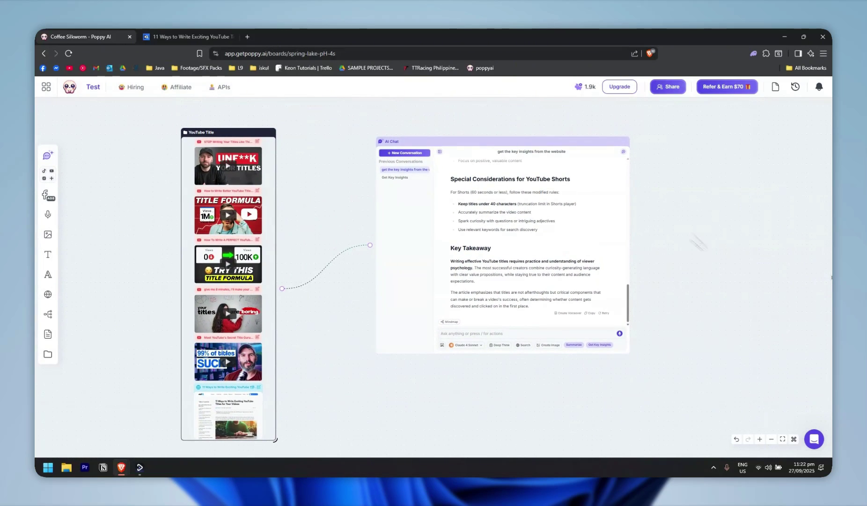
{"action": "left_click", "coordinate": [580, 90]}
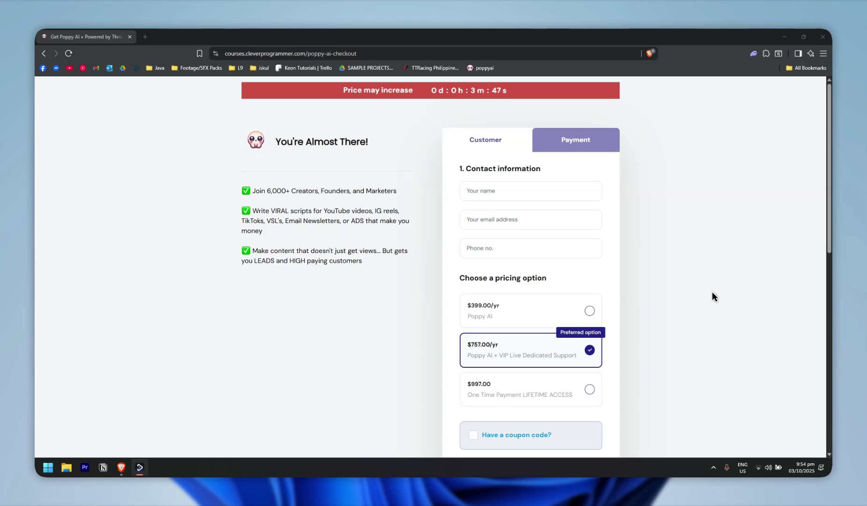
{"action": "scroll", "coordinate": [714, 296], "scroll_direction": "down", "scroll_amount": 1}
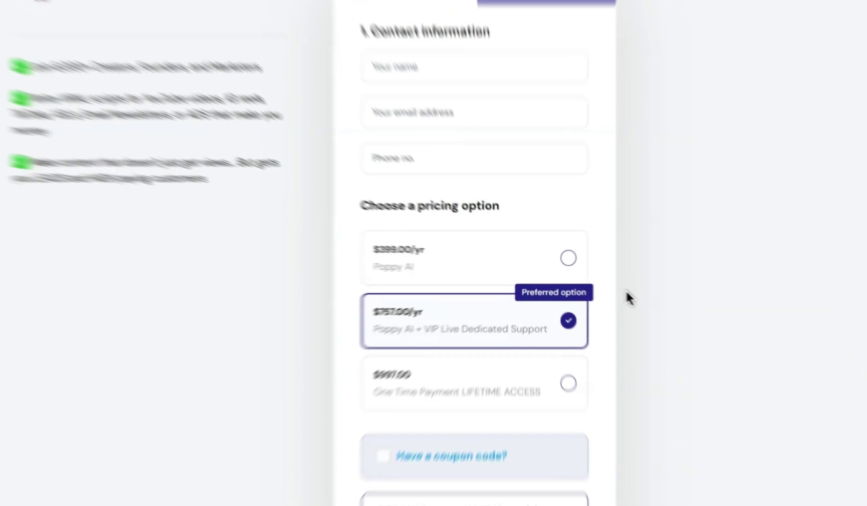